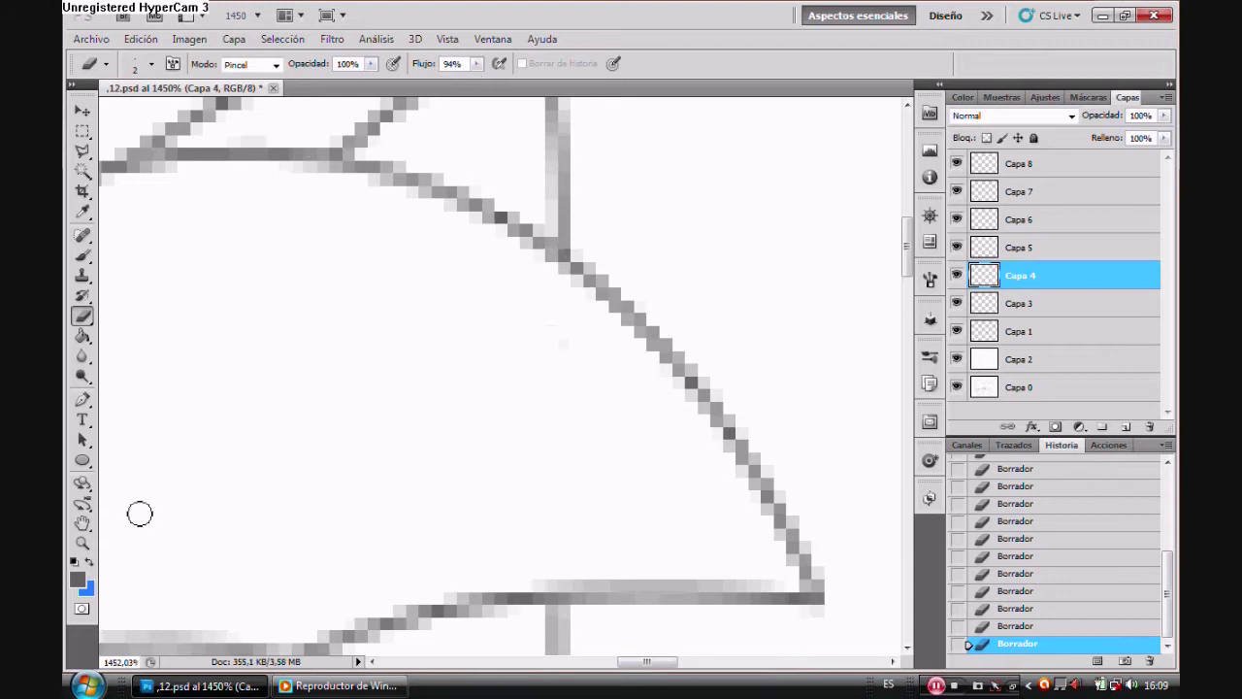
- Hide layer Capa 2 so the pencil sketch underneath shows through the line art
drag(539, 306, 443, 288)
drag(713, 232, 672, 315)
scroll(672, 315, up, 3)
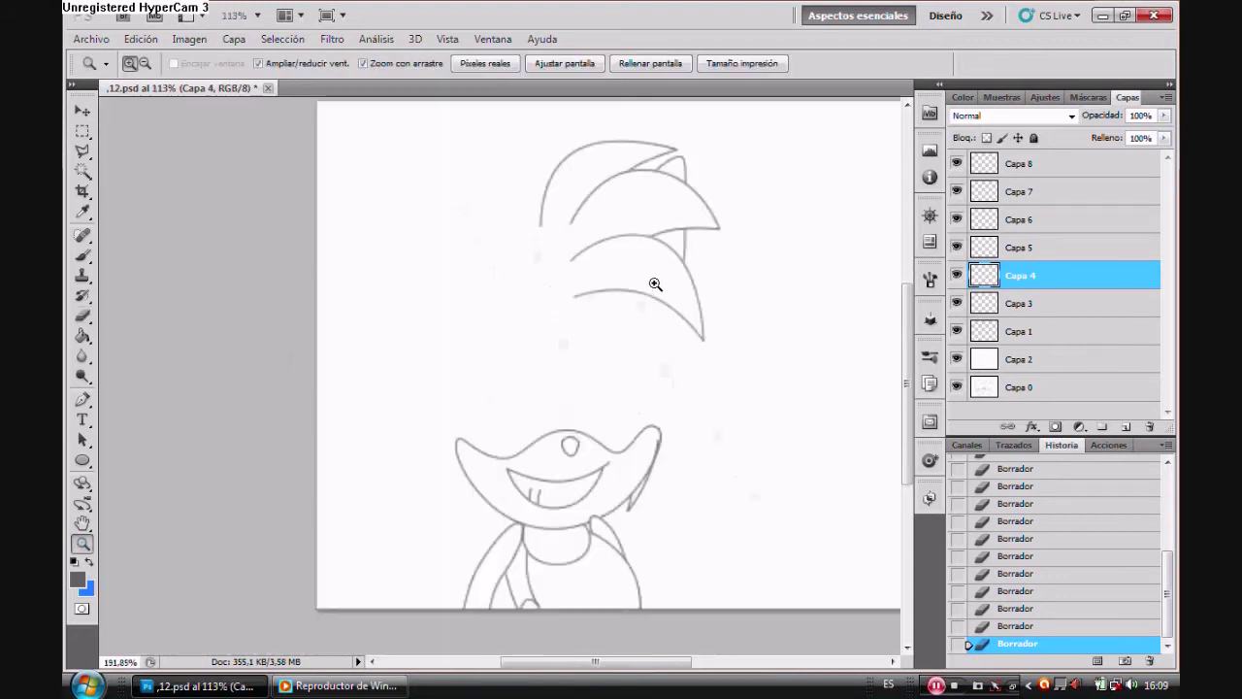
click(957, 359)
- Examine the left character's sketched head and hair to find the lines not yet traced
scroll(683, 255, down, 2)
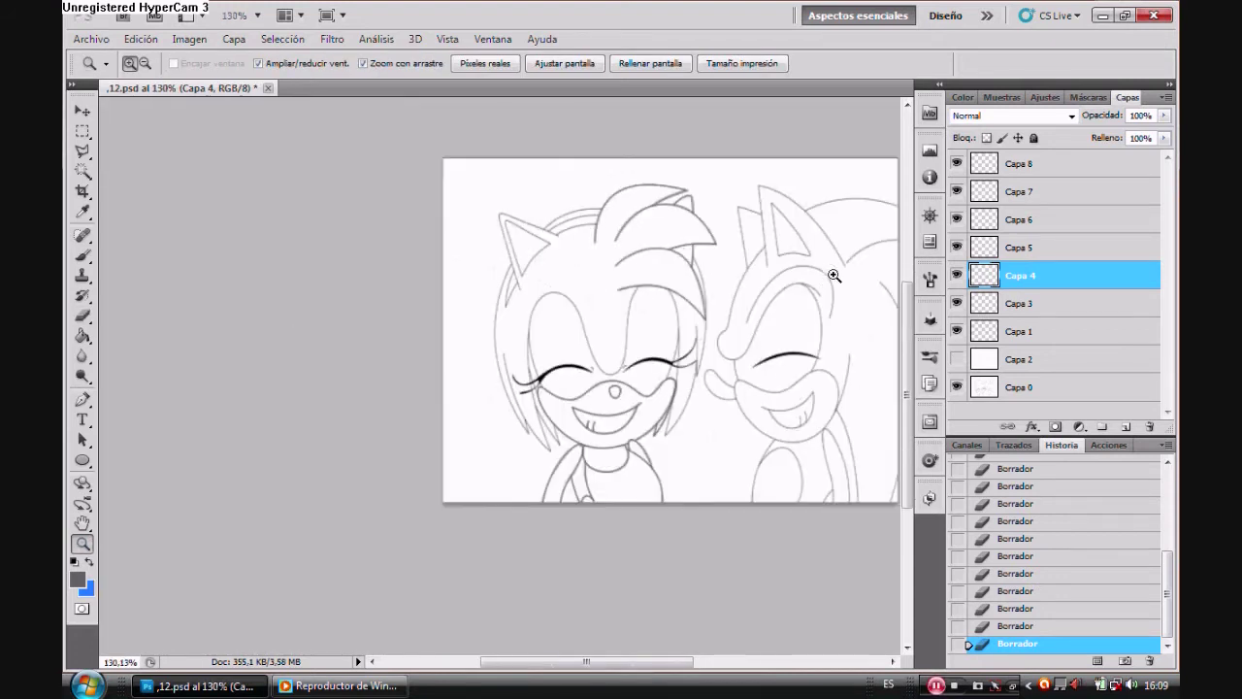
scroll(787, 261, up, 2)
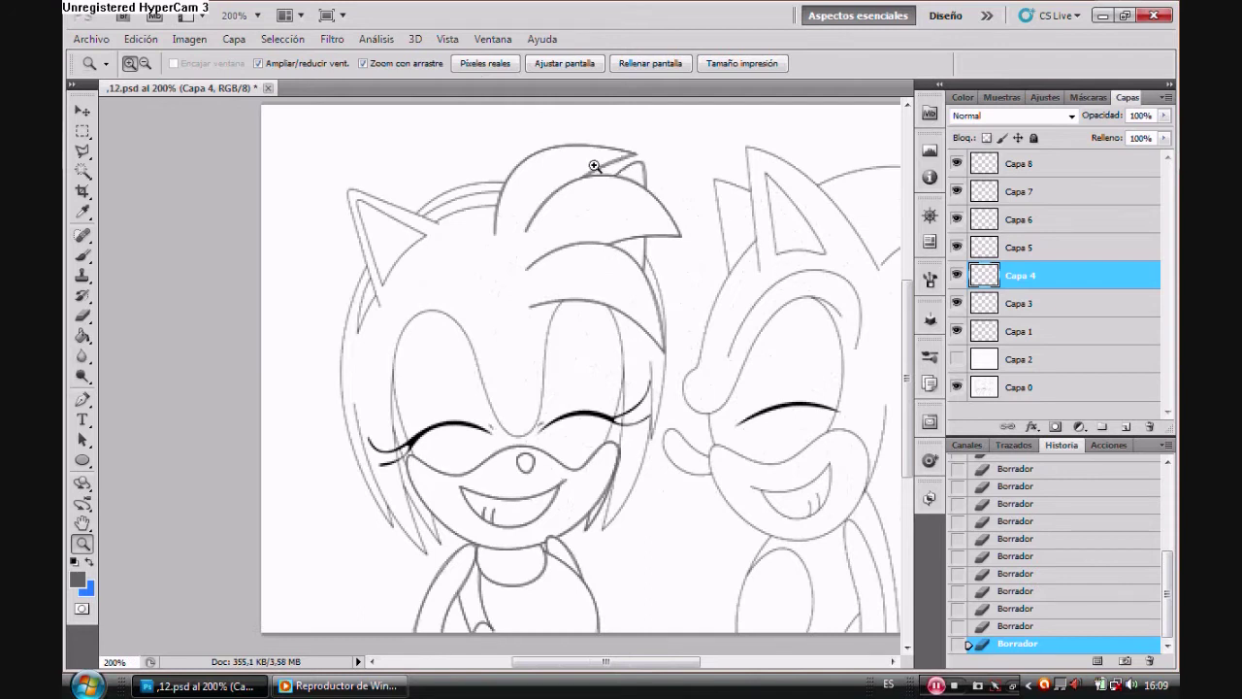
scroll(465, 175, up, 1)
scroll(441, 183, down, 3)
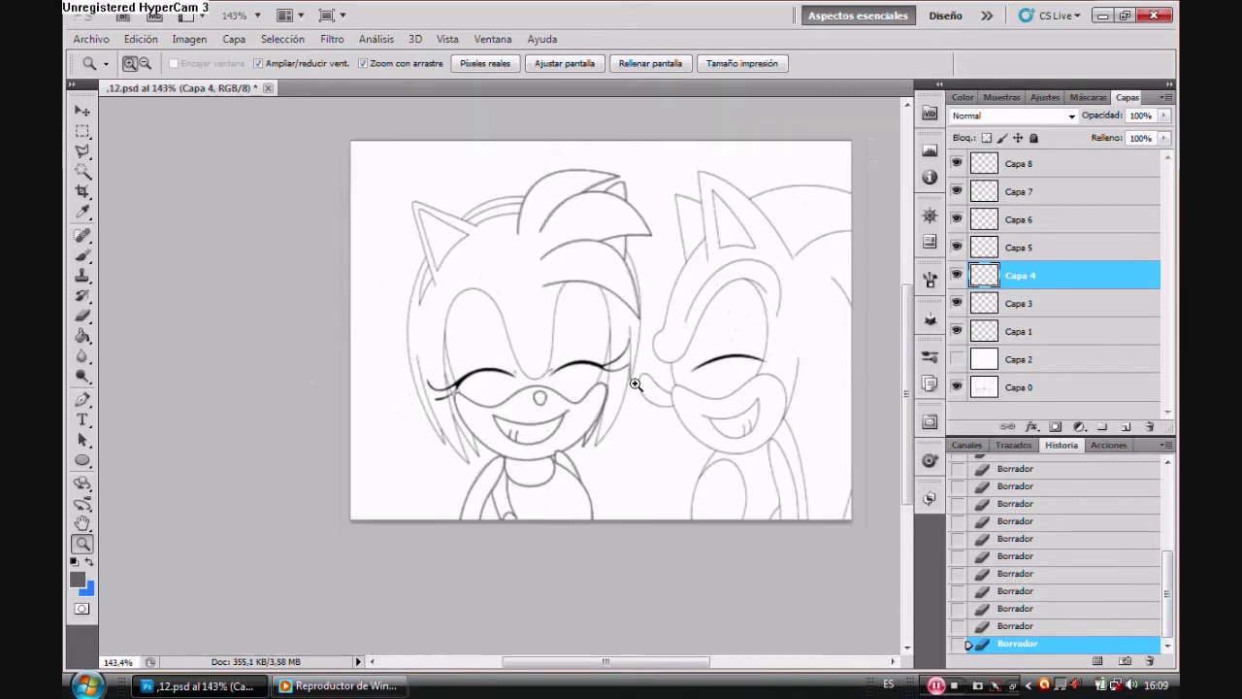
scroll(650, 377, up, 2)
scroll(673, 301, down, 2)
scroll(584, 319, up, 2)
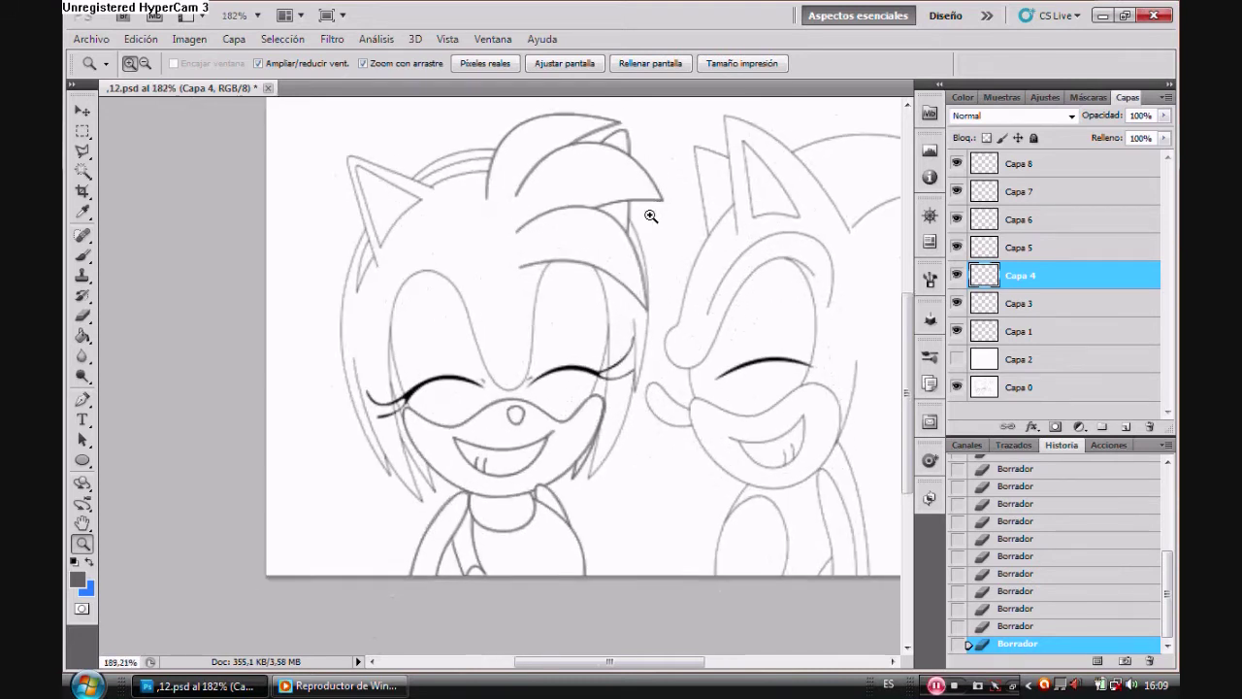
scroll(458, 434, up, 1)
scroll(458, 435, up, 3)
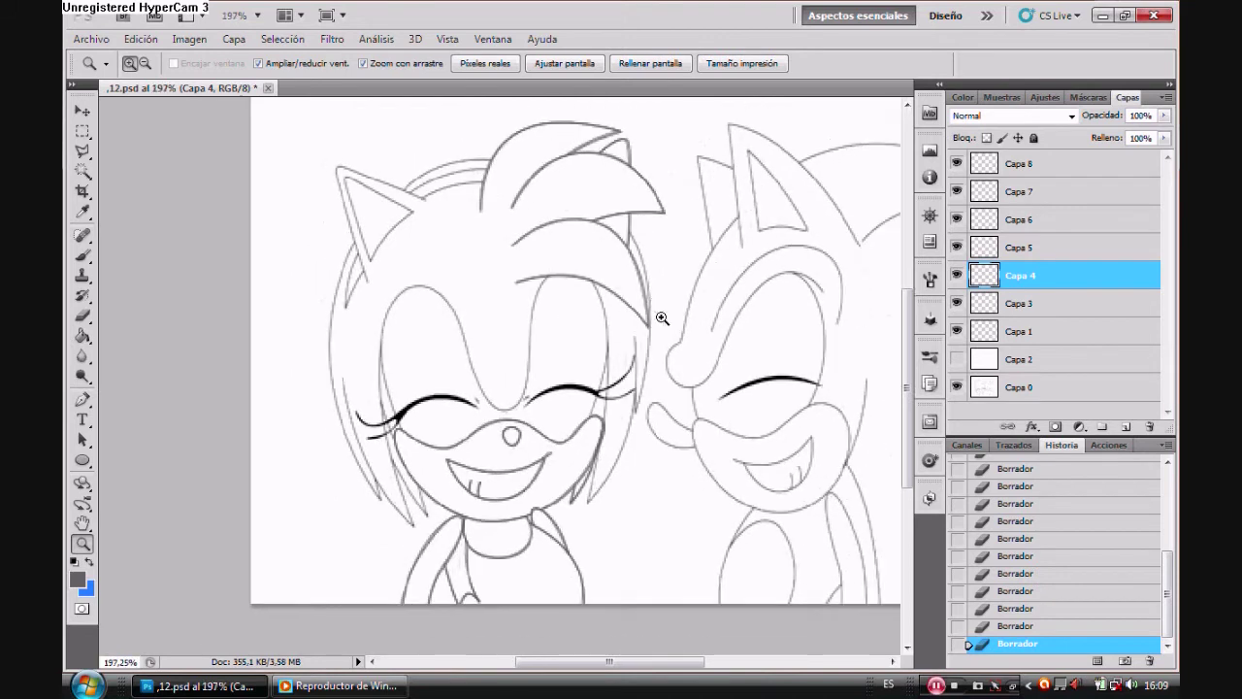
- Add a new empty layer directly above Capa 1 for tracing with the Pen tool
click(83, 399)
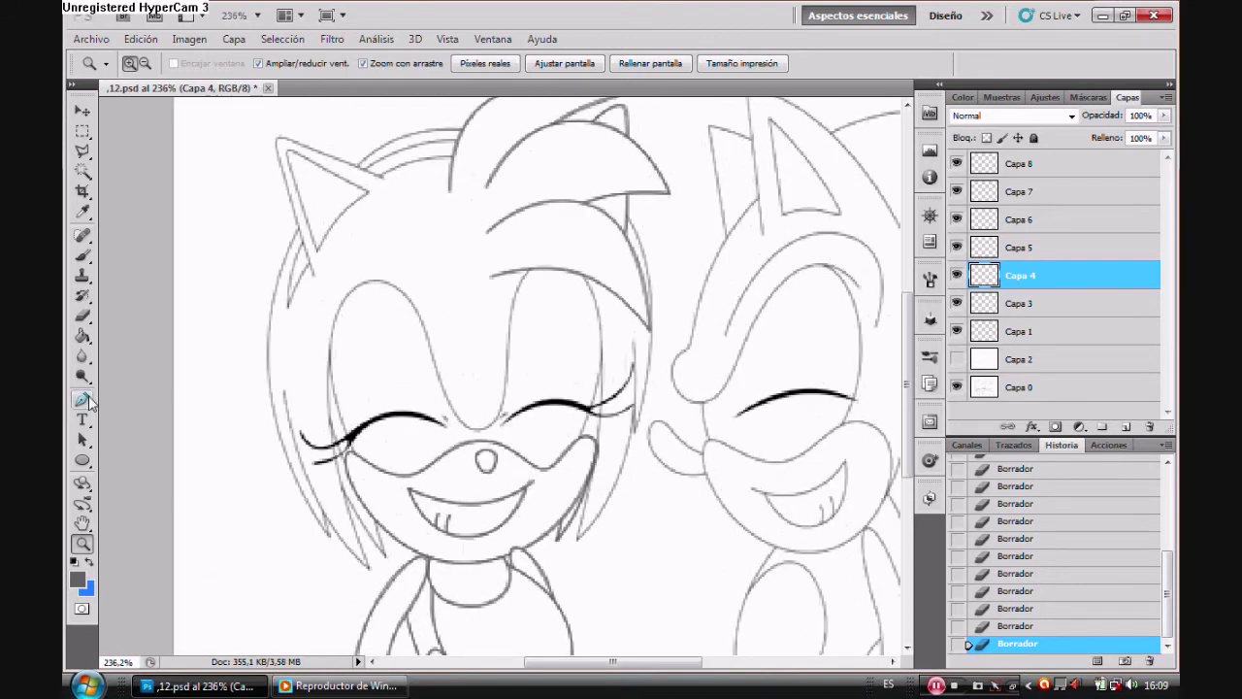
click(1047, 174)
click(956, 163)
click(956, 163)
click(980, 333)
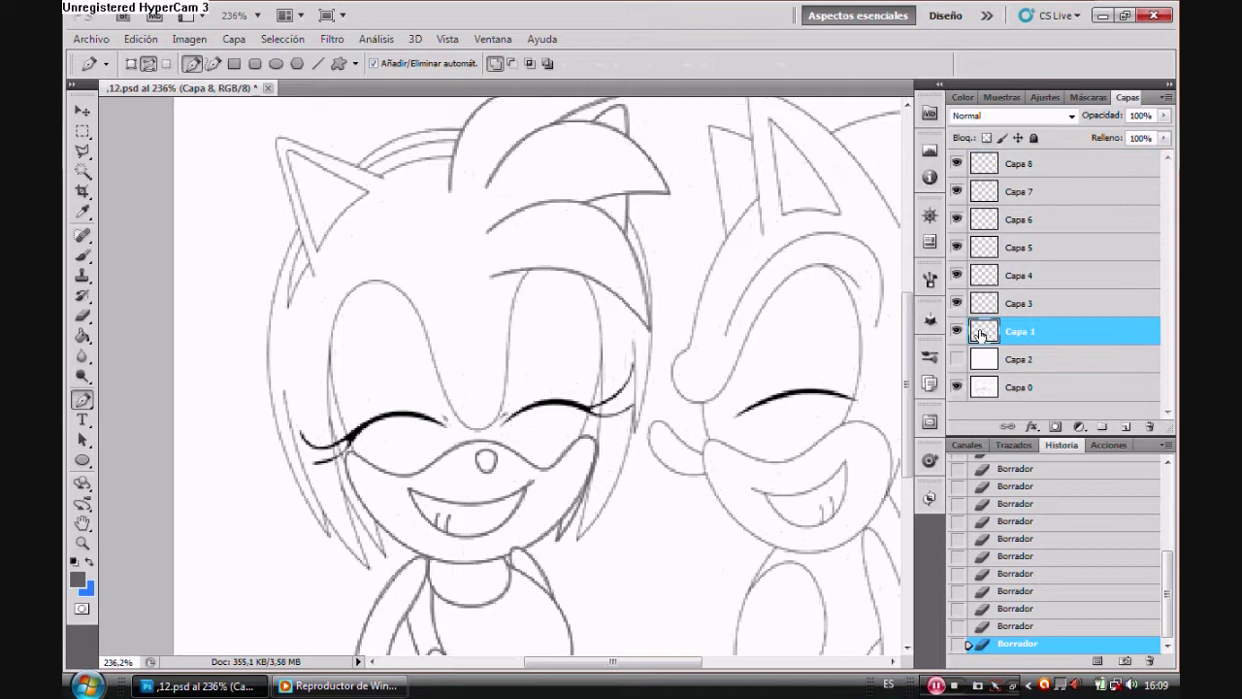
click(1125, 427)
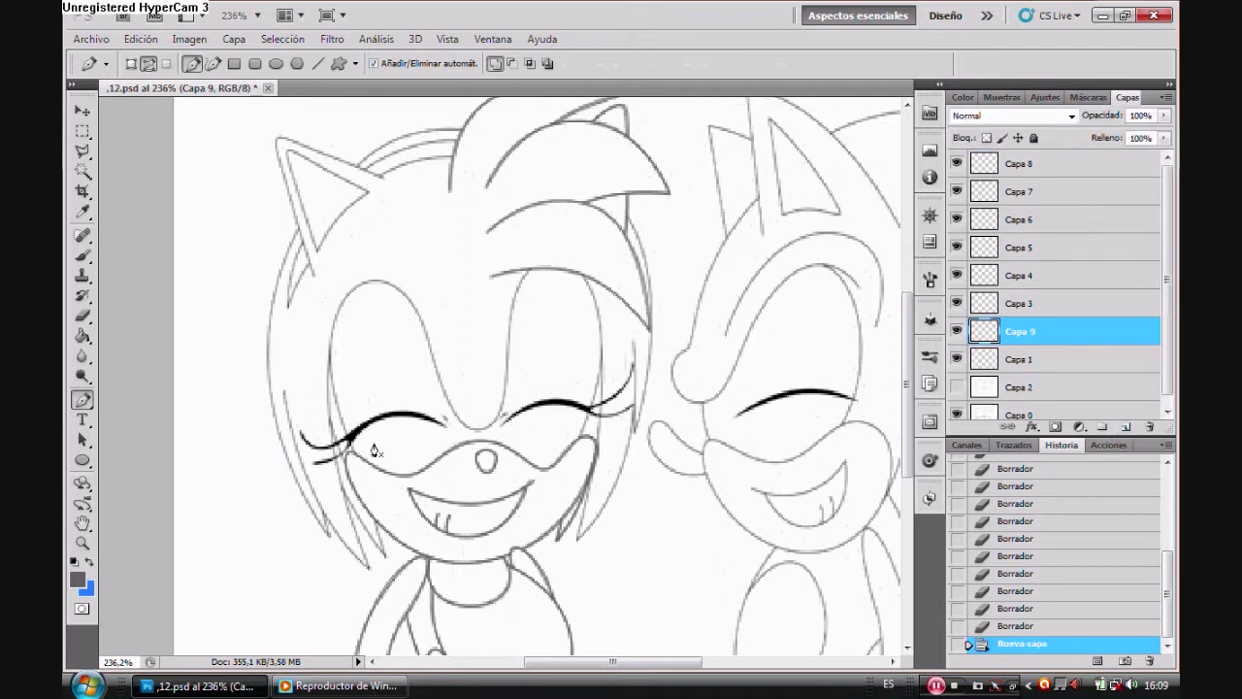
- Trace the left side of the left character's head with a pen path, from the lower-left hair tip up to the ear
click(322, 491)
drag(323, 495, 329, 539)
click(330, 540)
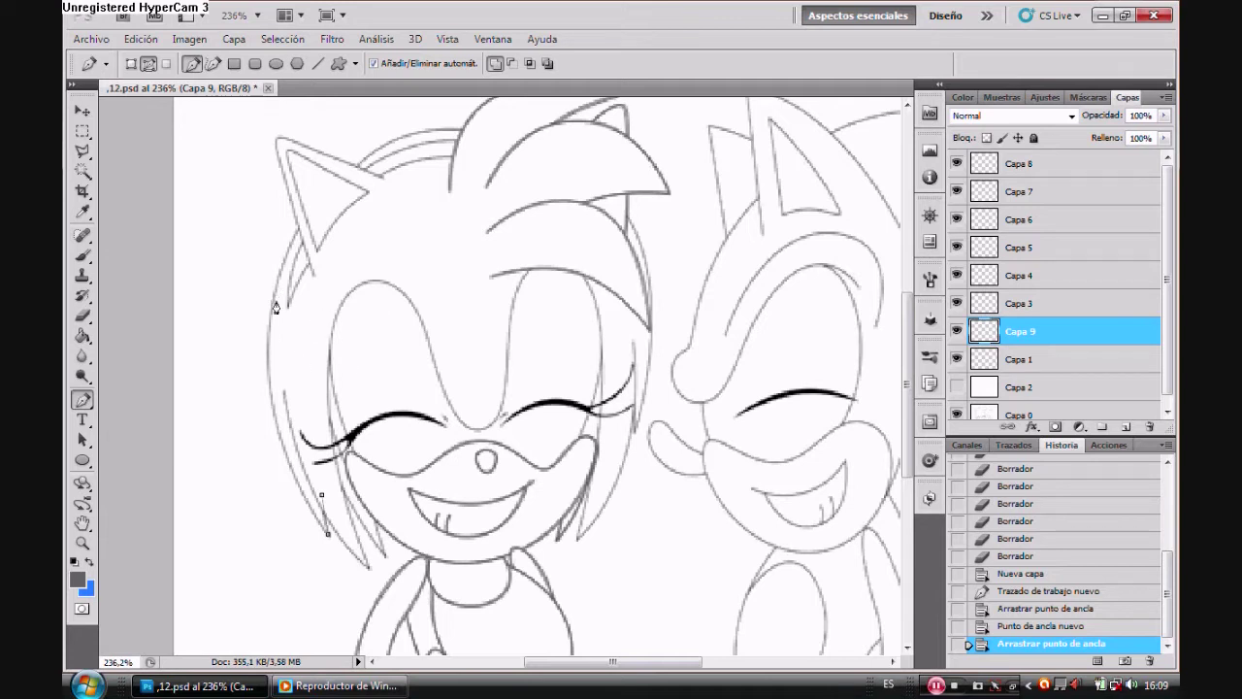
drag(312, 211, 391, 130)
drag(232, 291, 201, 357)
drag(311, 215, 314, 211)
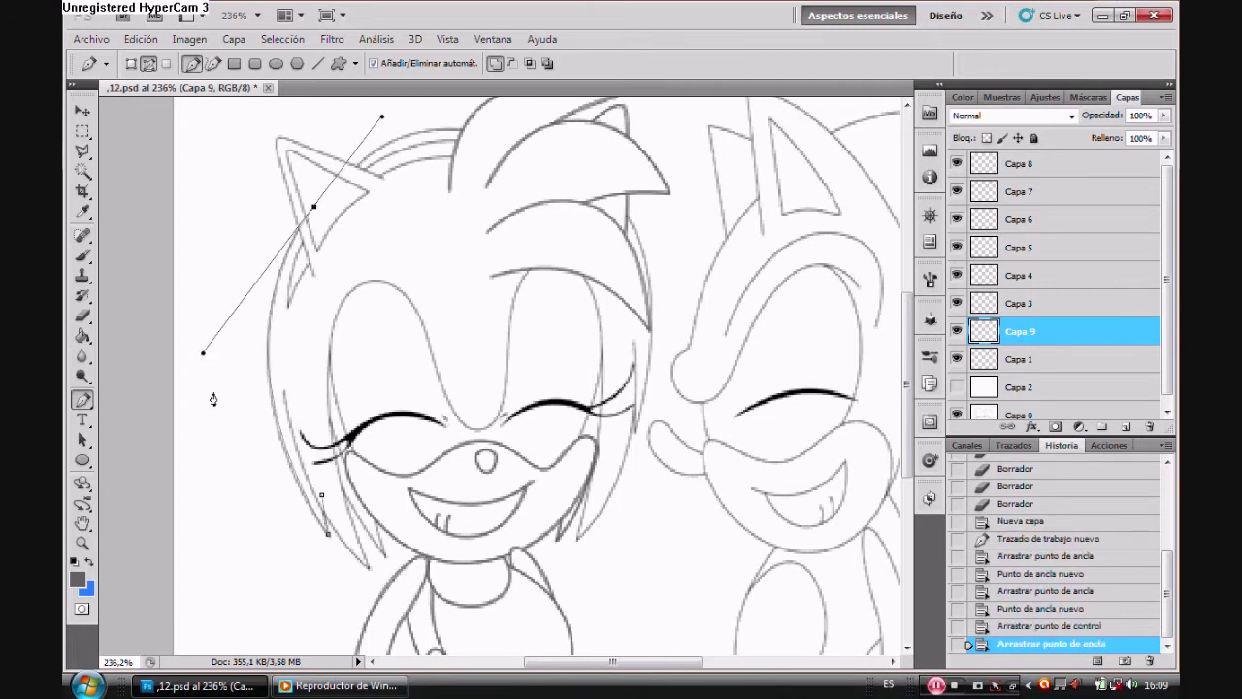
drag(205, 356, 199, 366)
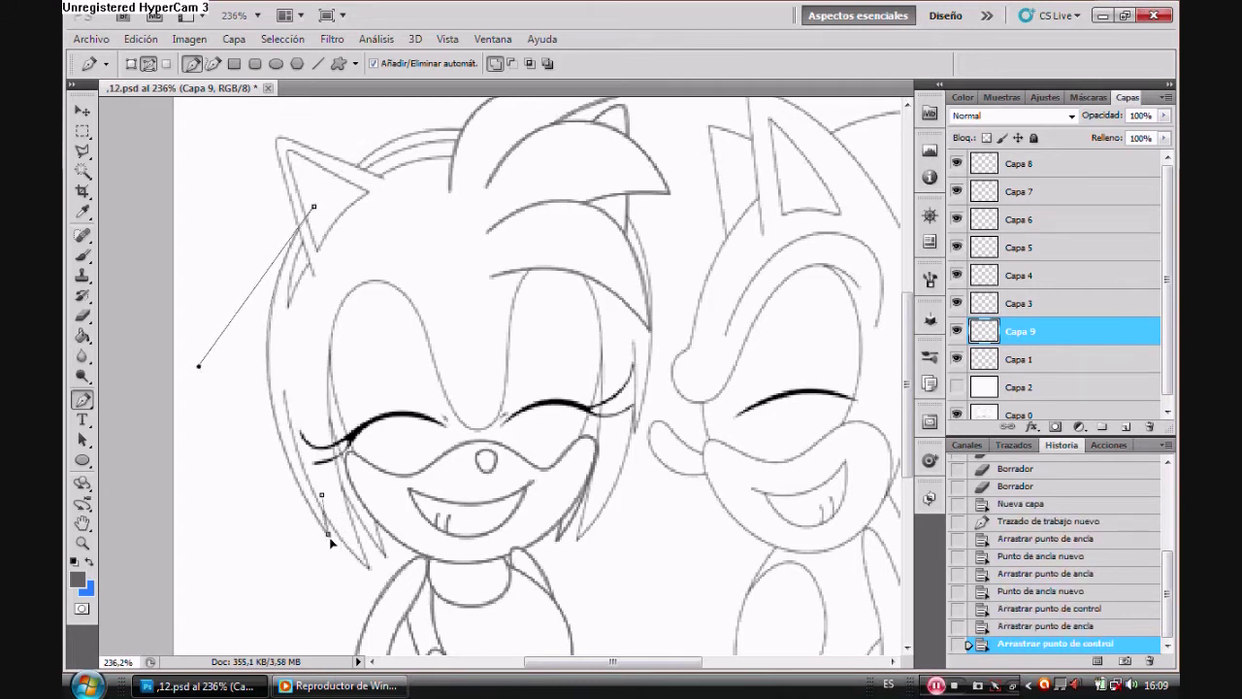
click(330, 539)
scroll(437, 331, up, 2)
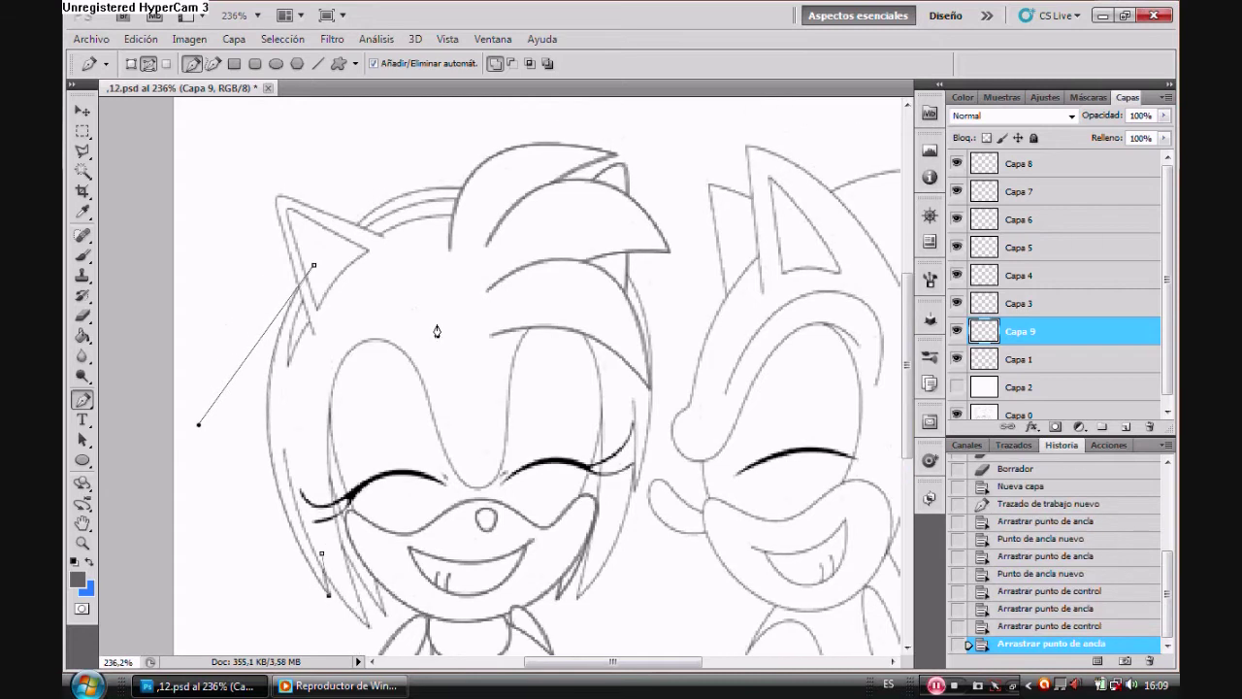
- Extend the pen path across the ear and curve it over the top of the head to the fringe
click(351, 233)
click(356, 223)
mouse_move(355, 224)
mouse_down()
mouse_move(344, 238)
mouse_move(344, 224)
mouse_up()
drag(478, 189, 394, 178)
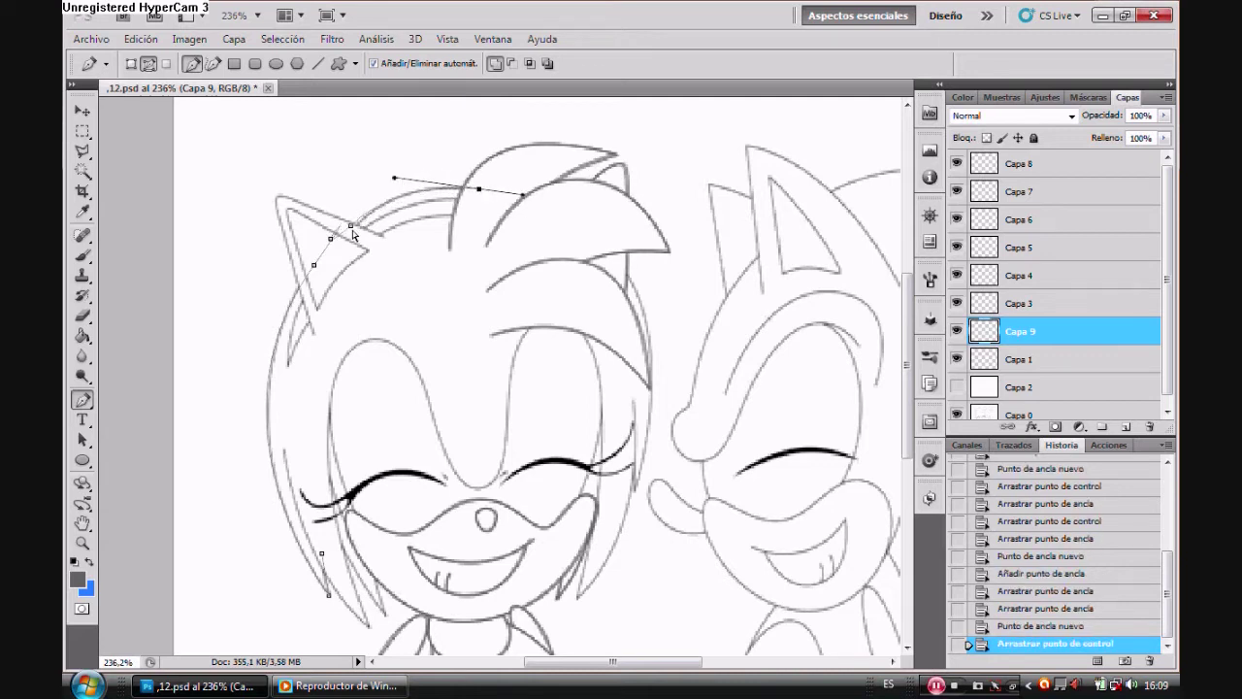
drag(353, 231, 356, 233)
drag(391, 181, 390, 177)
- Continue the head path behind the fringe with anchor points down to the hair's right edge
click(622, 228)
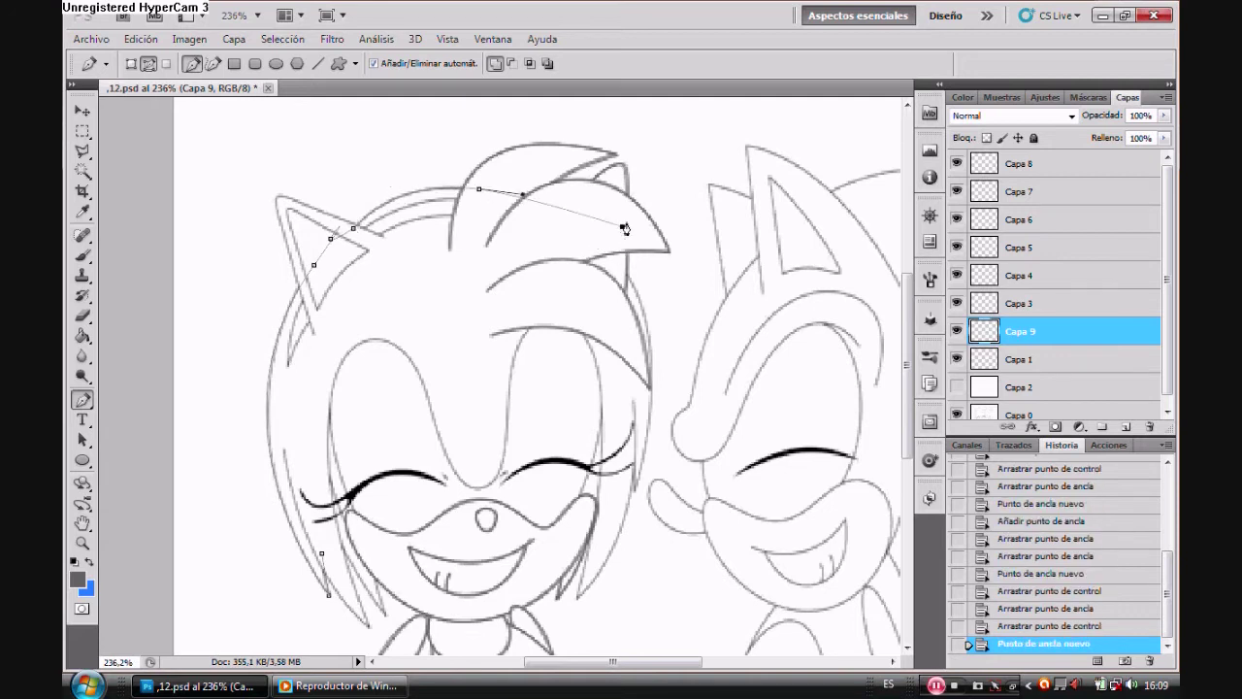
drag(601, 225, 587, 227)
click(622, 264)
drag(623, 265, 621, 267)
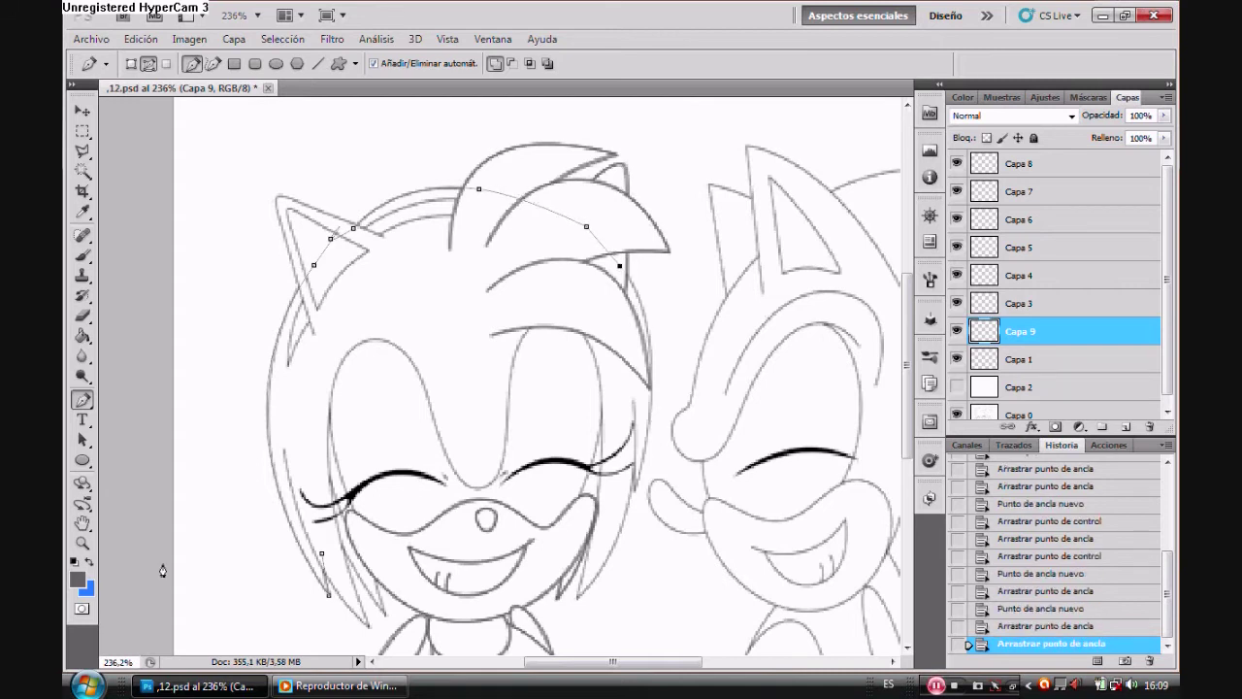
click(84, 543)
click(751, 393)
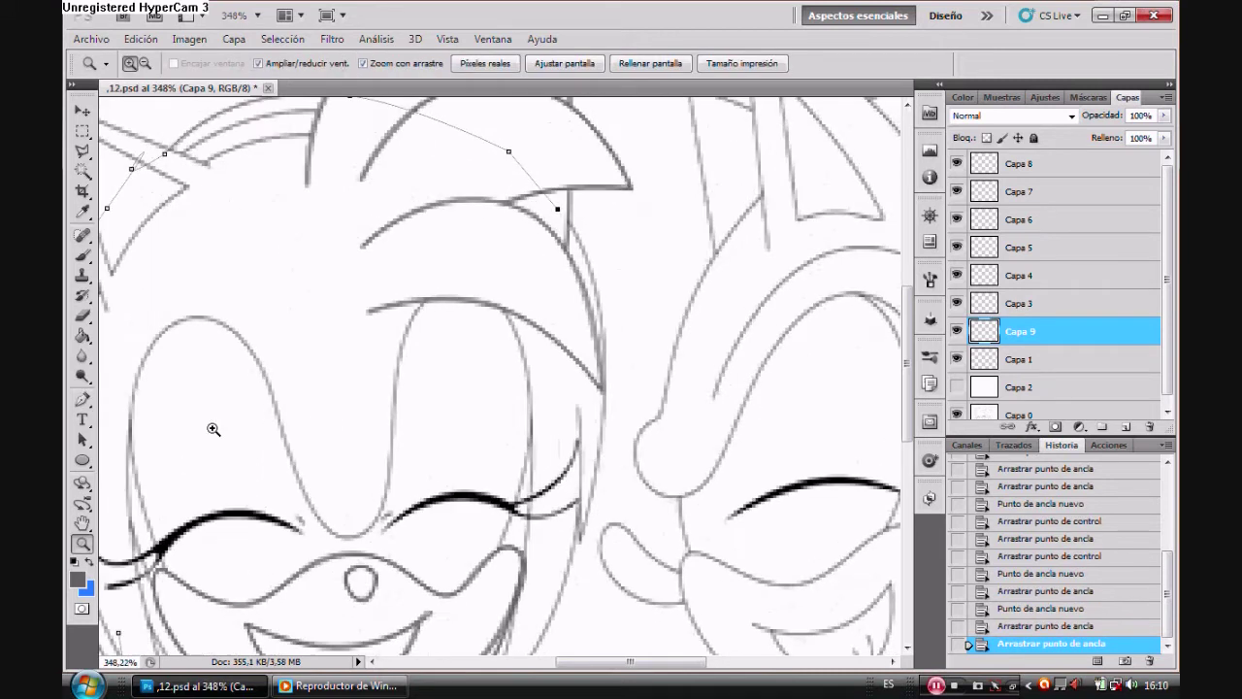
click(84, 398)
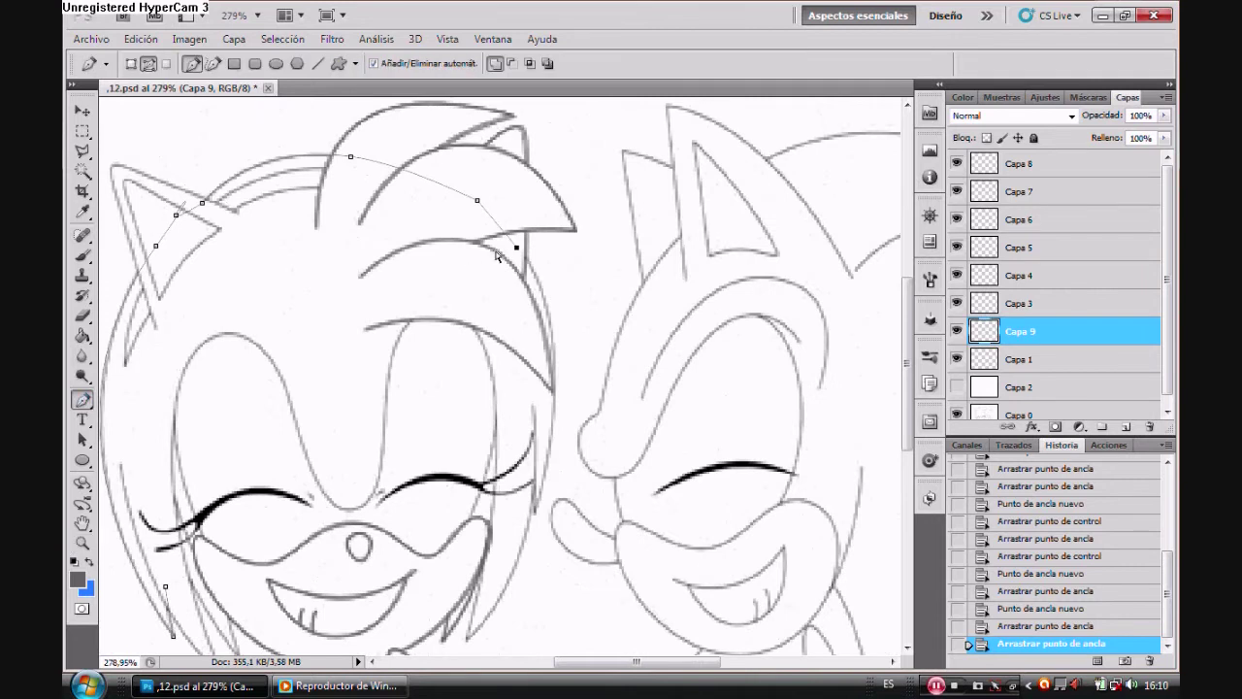
drag(492, 240, 522, 252)
- Curve the path down the right side of the head to the hair tip and end it near the right eyelashes
click(535, 509)
drag(581, 336, 583, 349)
drag(534, 520, 622, 463)
key(z)
drag(682, 367, 651, 367)
click(83, 399)
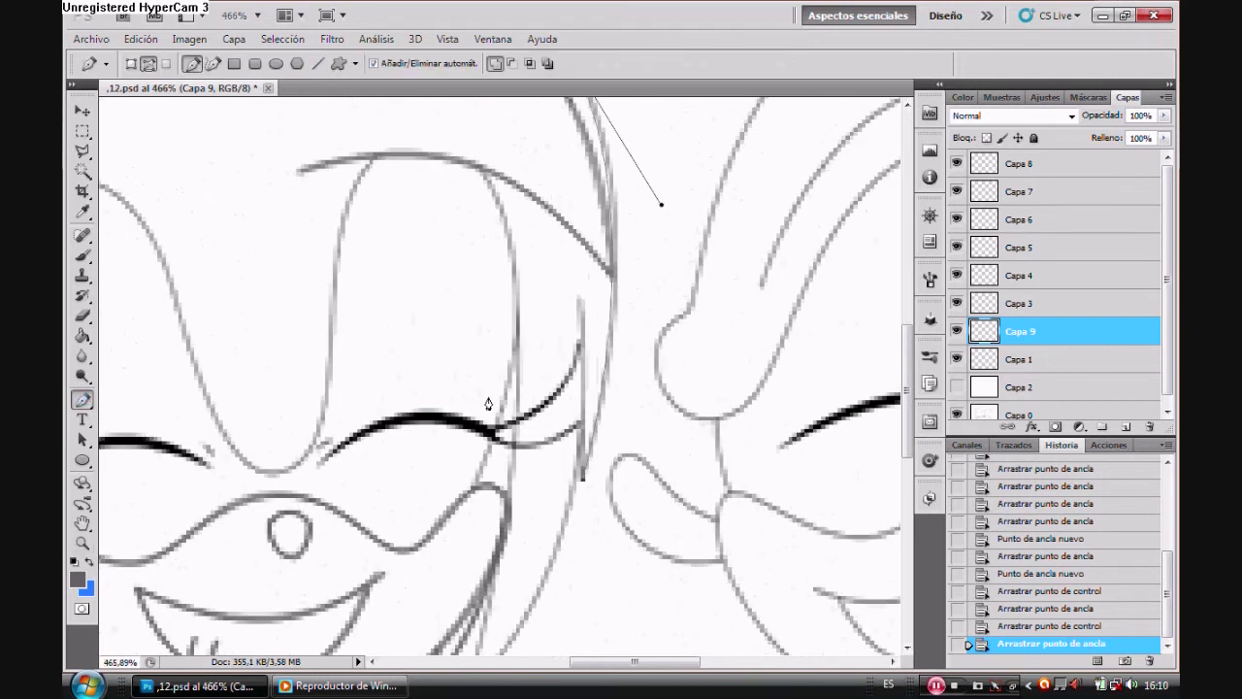
drag(581, 485, 582, 477)
mouse_move(551, 366)
mouse_down()
mouse_move(594, 388)
mouse_move(538, 350)
mouse_up()
drag(582, 480, 583, 485)
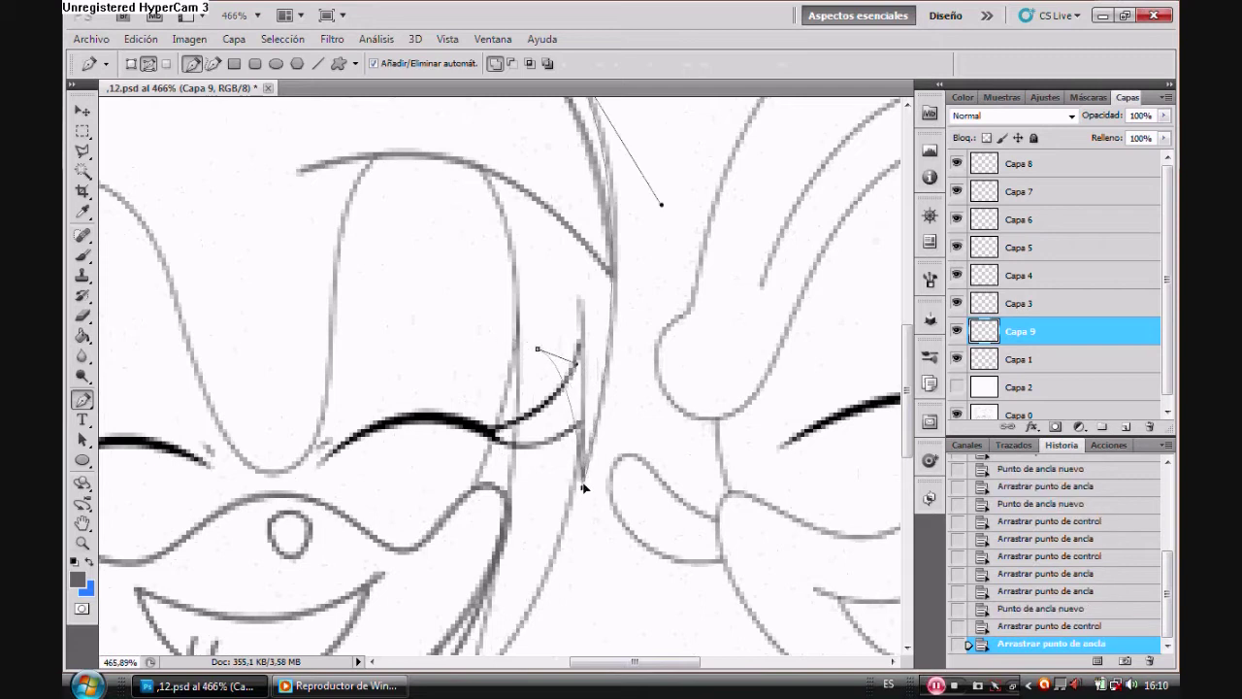
drag(661, 205, 670, 220)
- Reposition the anchor point where the path leaves the fringe so it follows the sketched right hair edge
click(82, 543)
drag(604, 323, 505, 315)
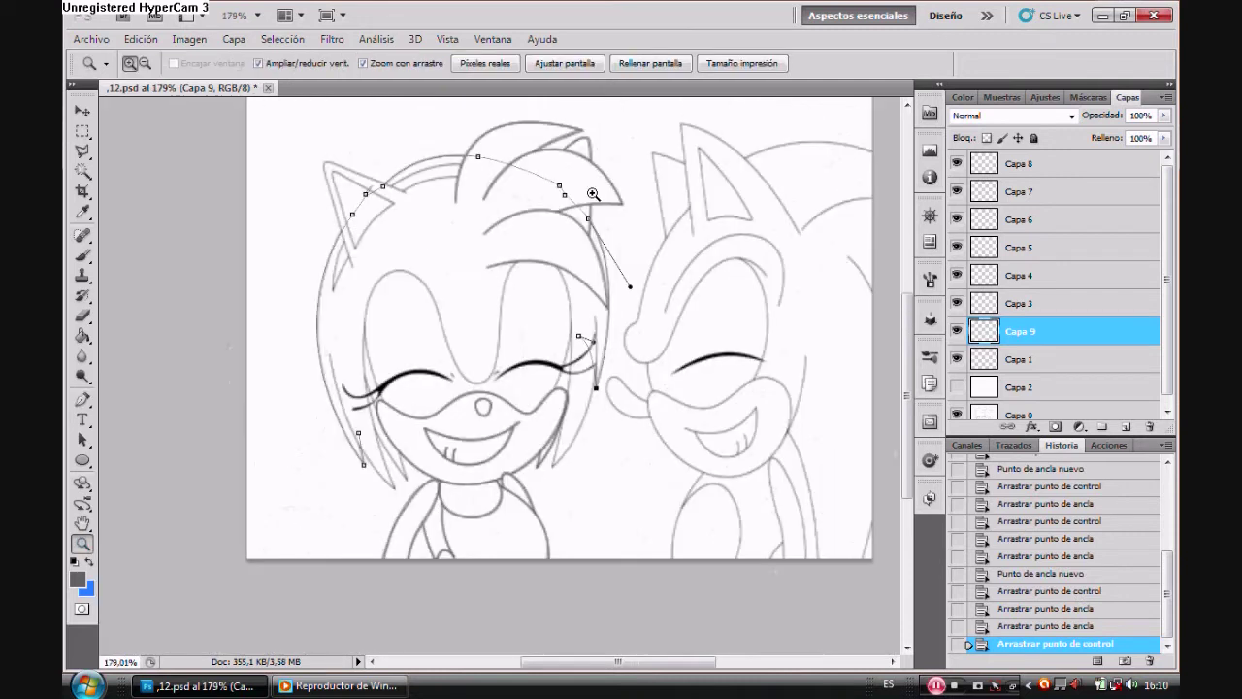
drag(593, 194, 691, 199)
click(83, 400)
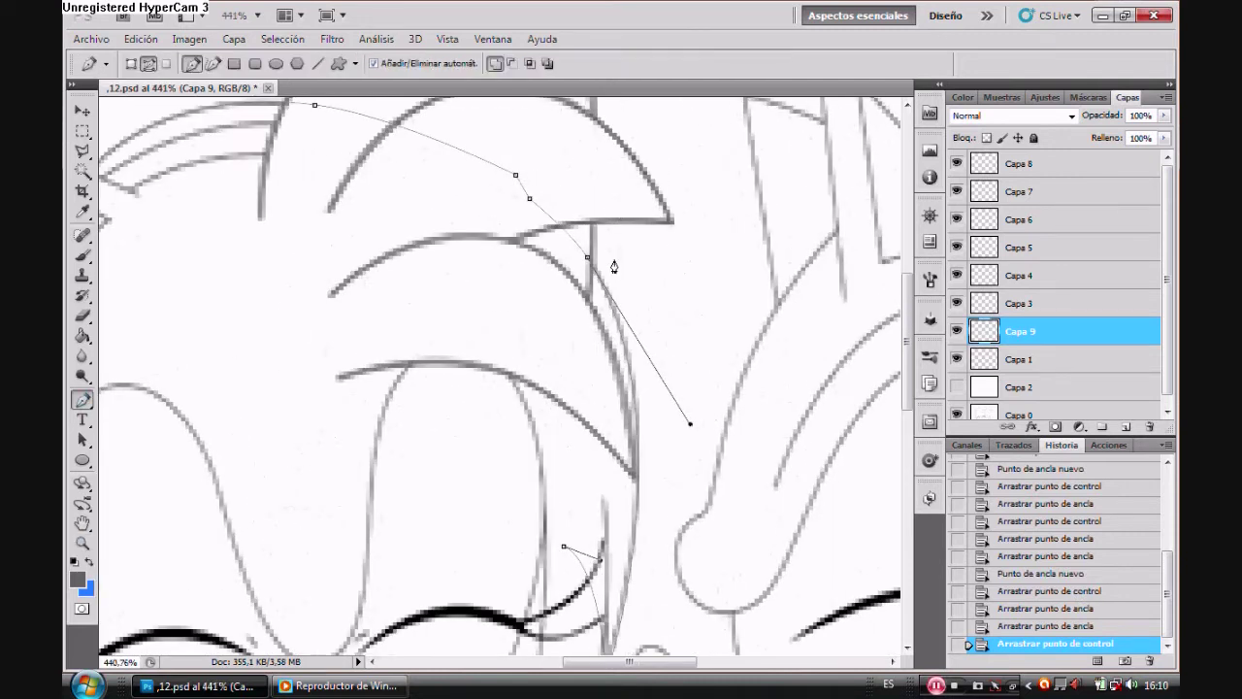
drag(588, 258, 584, 264)
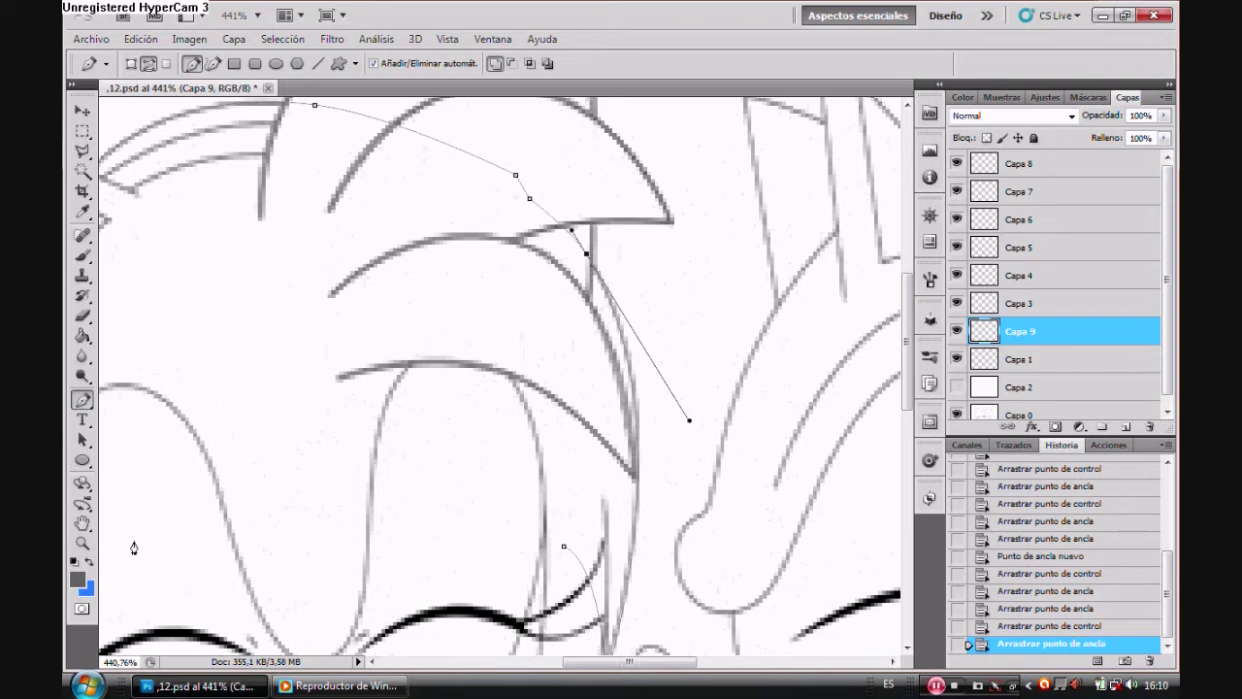
- Fine-tune the path's anchor points at the top of the head and beside the left ear to match the sketch
click(83, 545)
drag(503, 325, 468, 289)
drag(234, 236, 452, 113)
click(82, 400)
drag(545, 154, 549, 151)
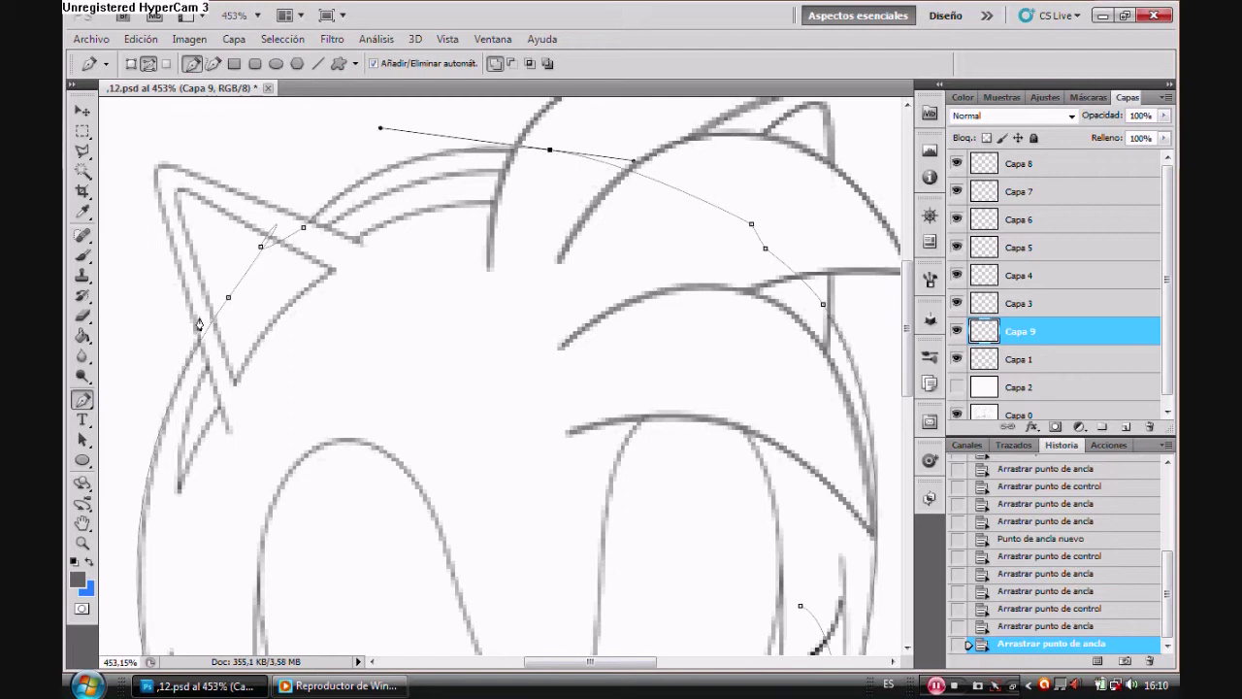
drag(229, 297, 230, 292)
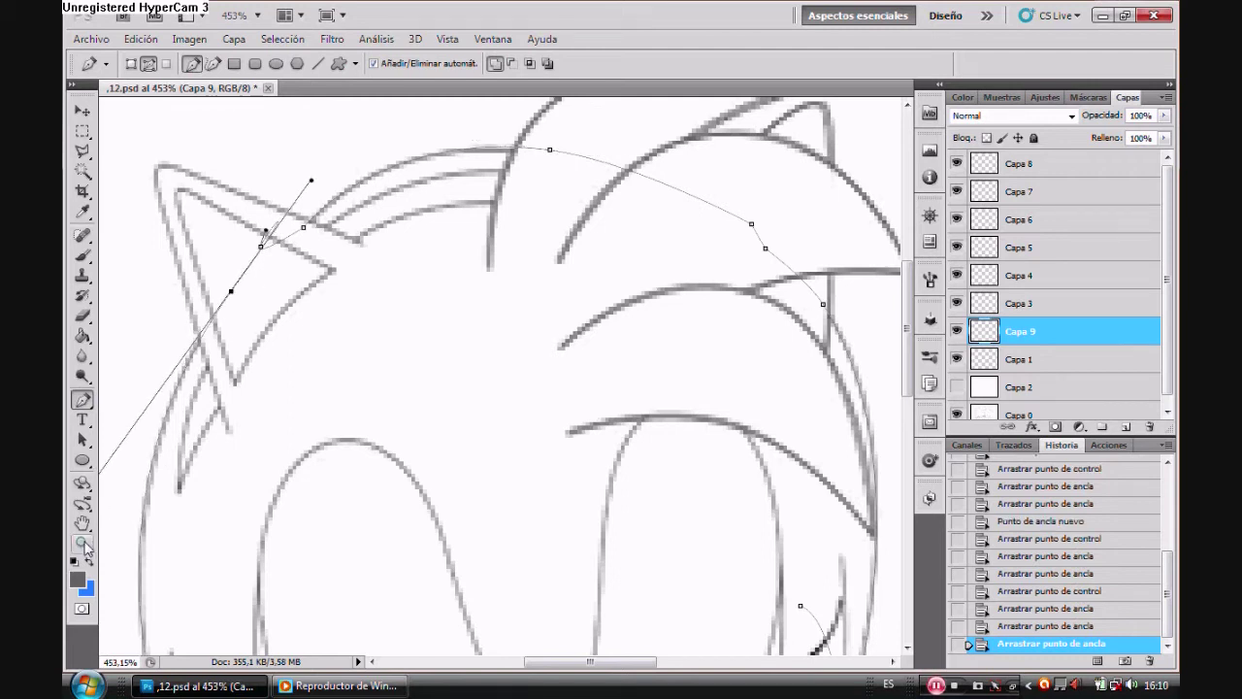
- Adjust the left side's curve handle and the lower-left hair tip's anchor points to fit the sketch
click(83, 545)
drag(406, 295, 311, 293)
drag(364, 533, 412, 508)
drag(343, 545, 375, 537)
click(275, 383)
drag(226, 369, 108, 385)
click(85, 398)
drag(133, 288, 129, 286)
drag(308, 473, 302, 443)
drag(320, 536, 316, 532)
- Stroke the head outline path on the new layer and delete the path
right_click(446, 194)
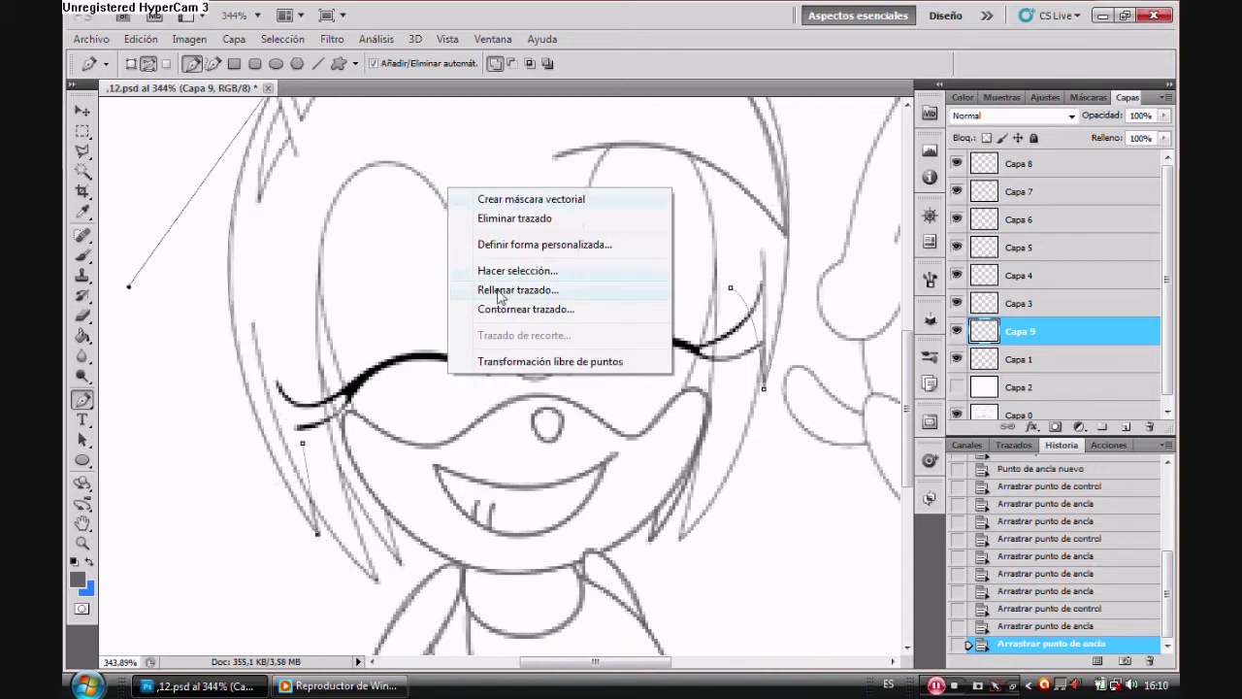
click(500, 308)
click(743, 234)
right_click(549, 162)
click(587, 178)
- Show layer Capa 2 to isolate the line art from the sketch around the fringe
click(83, 544)
drag(592, 281, 856, 191)
click(955, 385)
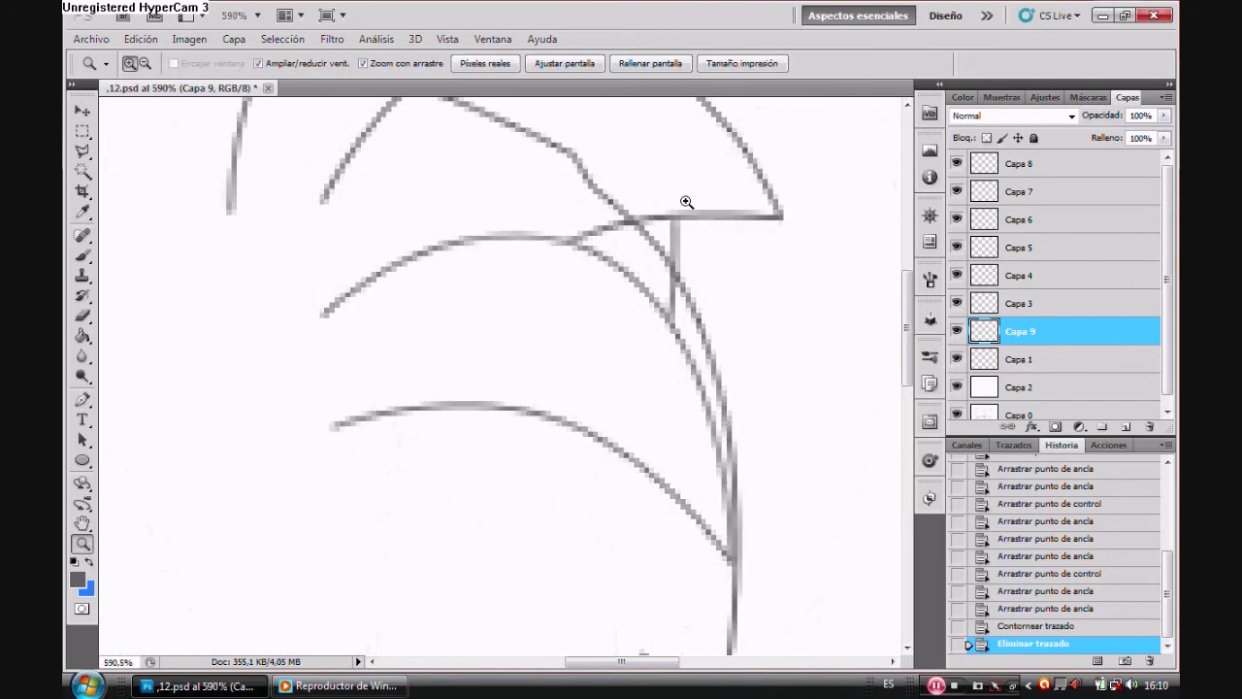
drag(691, 173, 730, 175)
drag(487, 241, 415, 198)
drag(432, 150, 456, 153)
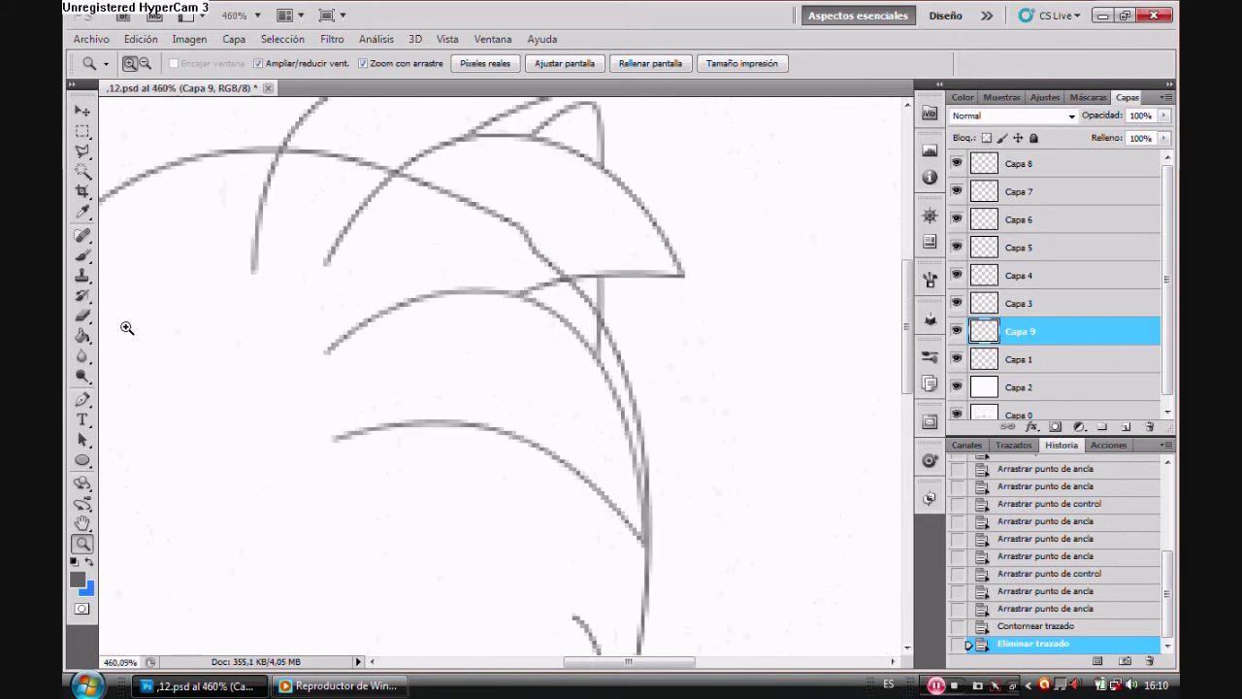
- Erase the part of the head outline on Capa 9 that crosses behind the fringe locks
click(82, 316)
right_click(335, 313)
mouse_move(480, 199)
mouse_down()
mouse_move(438, 161)
mouse_move(388, 200)
mouse_move(360, 155)
mouse_move(304, 162)
mouse_move(294, 155)
mouse_move(304, 149)
mouse_up()
right_click(543, 220)
click(560, 252)
click(486, 194)
click(574, 303)
click(369, 149)
- Erase the outline's leftover end beside the short vertical line under the fringe, reducing the eraser size to 4
click(84, 543)
drag(677, 271, 713, 283)
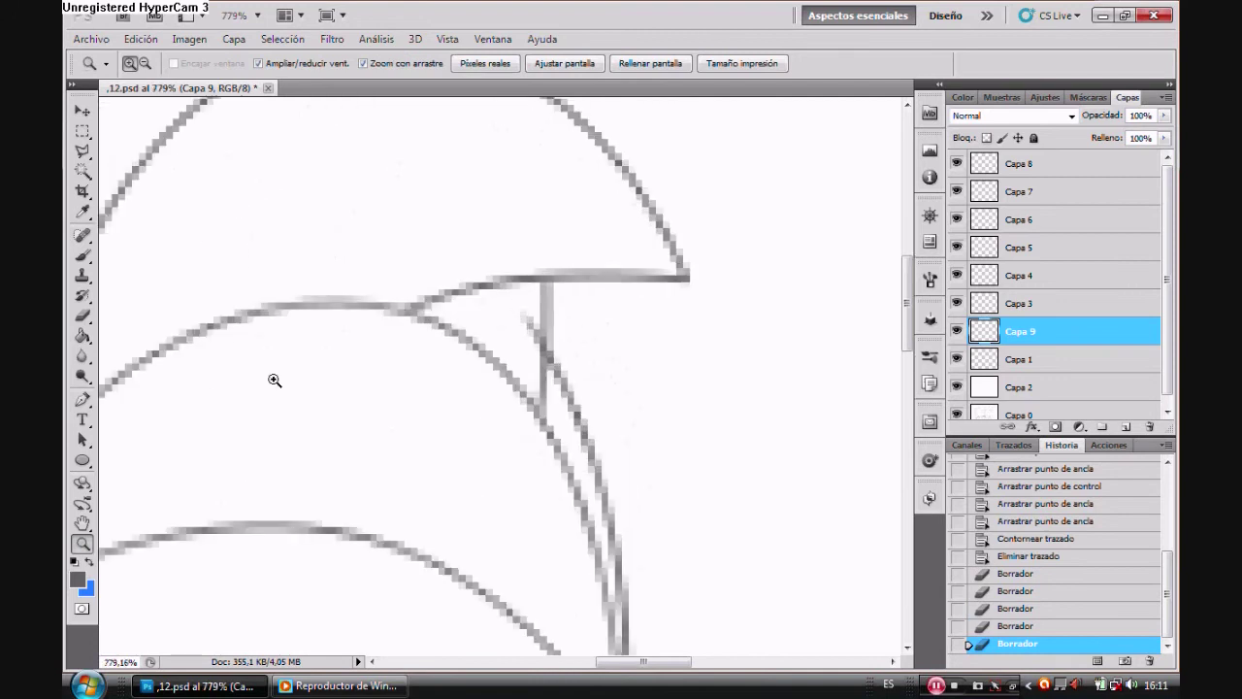
click(83, 317)
right_click(519, 310)
mouse_move(543, 346)
mouse_down()
mouse_move(515, 374)
mouse_move(515, 352)
mouse_up()
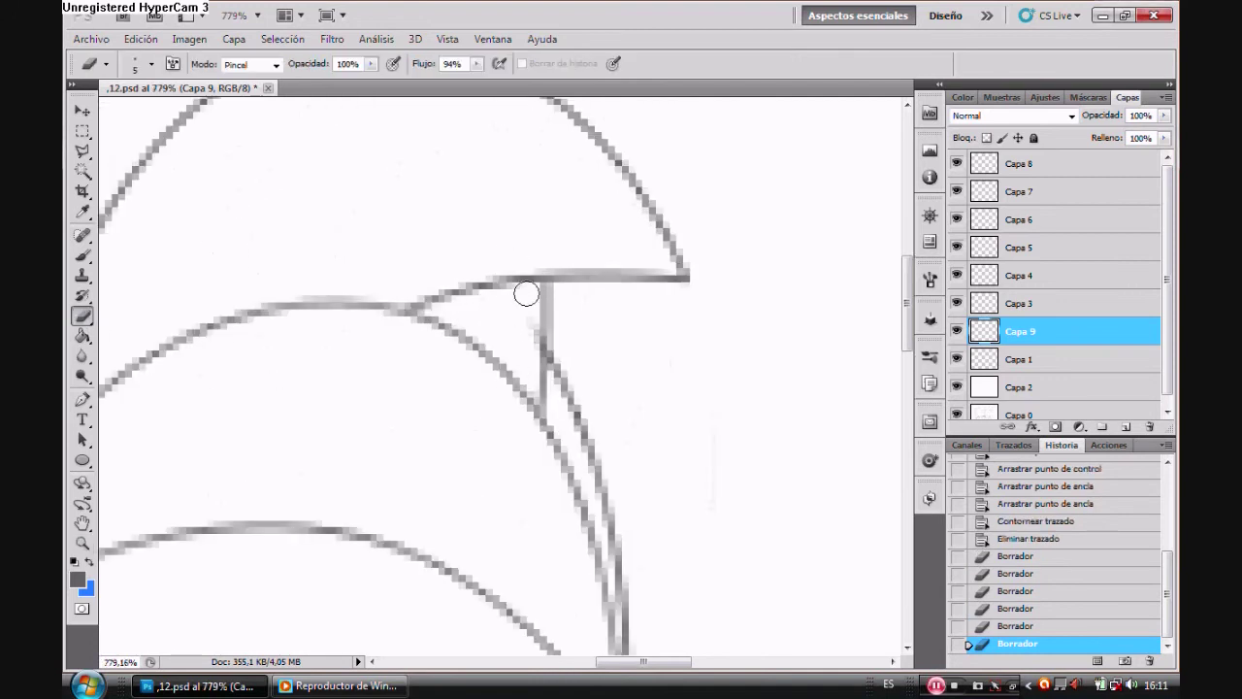
right_click(526, 293)
click(552, 328)
click(515, 324)
right_click(529, 303)
drag(558, 335, 541, 364)
drag(540, 361, 515, 324)
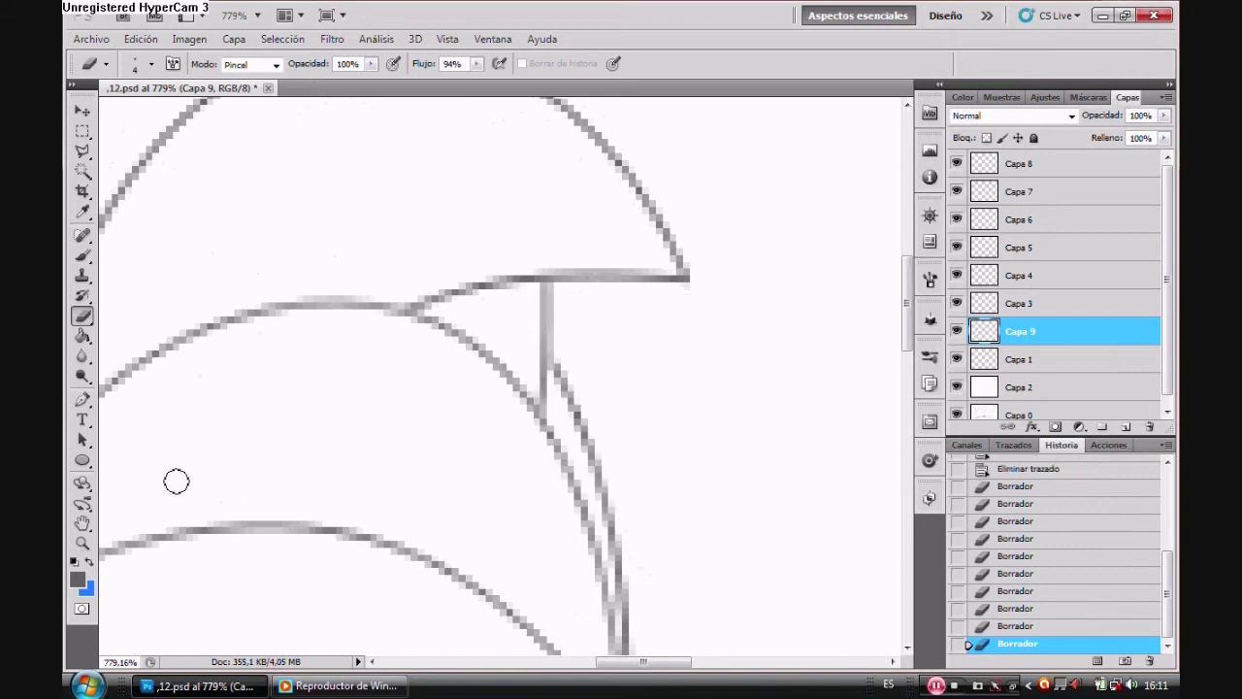
- Hide layer Capa 2 to bring back the sketch and select layer Capa 3
click(83, 543)
drag(624, 289, 558, 289)
drag(506, 350, 528, 351)
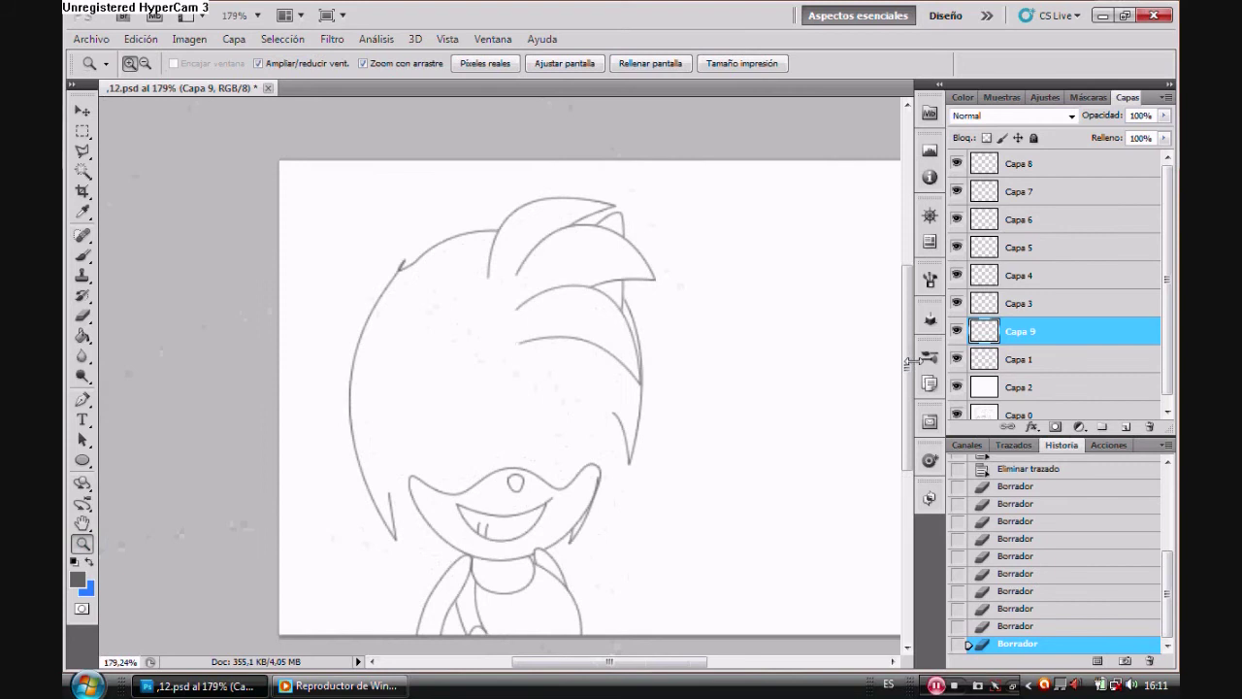
click(956, 386)
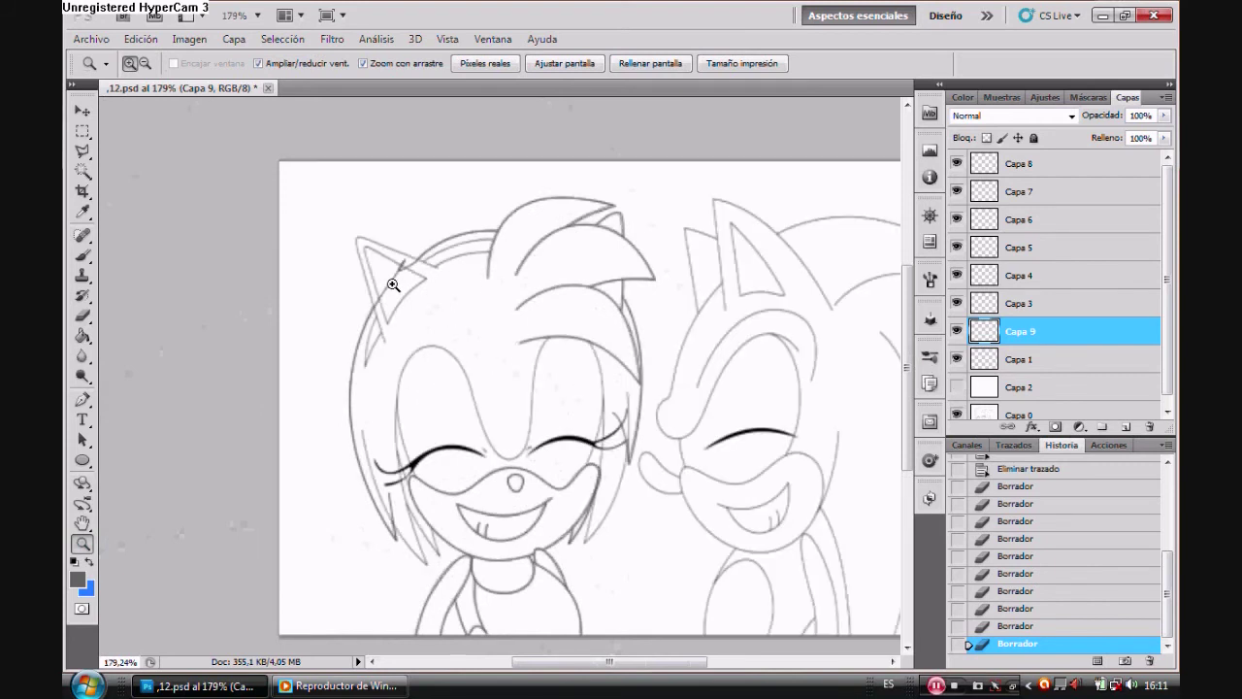
drag(380, 264, 745, 222)
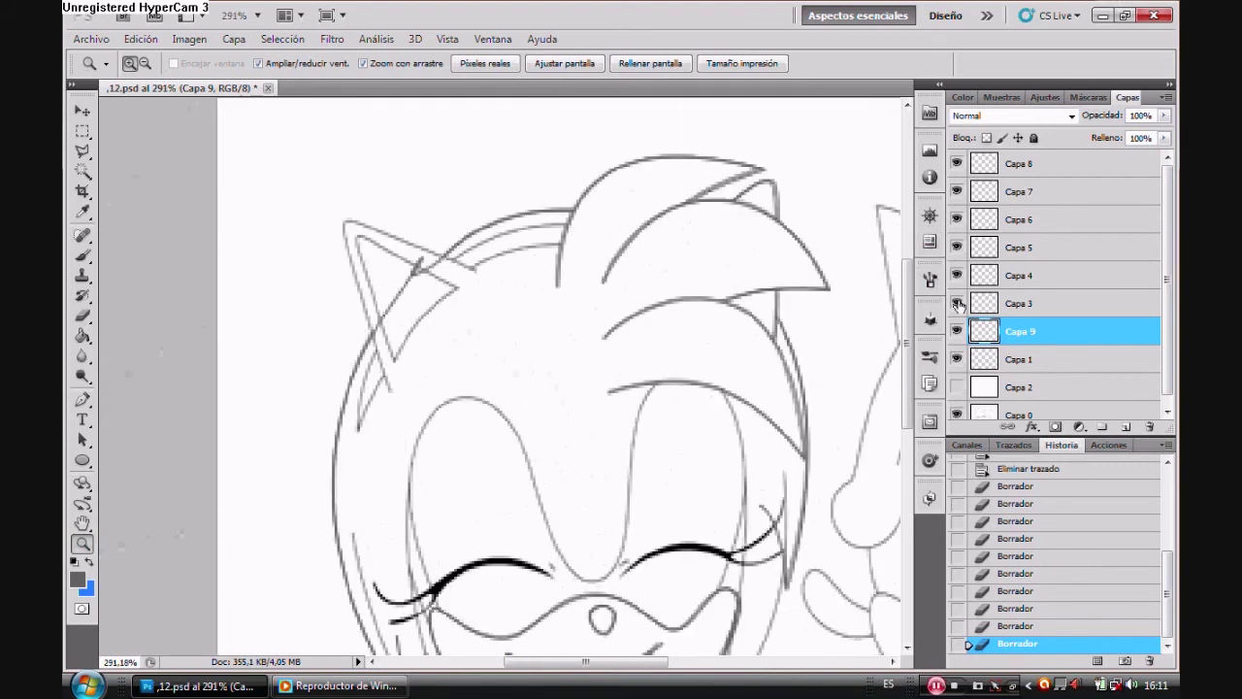
click(999, 303)
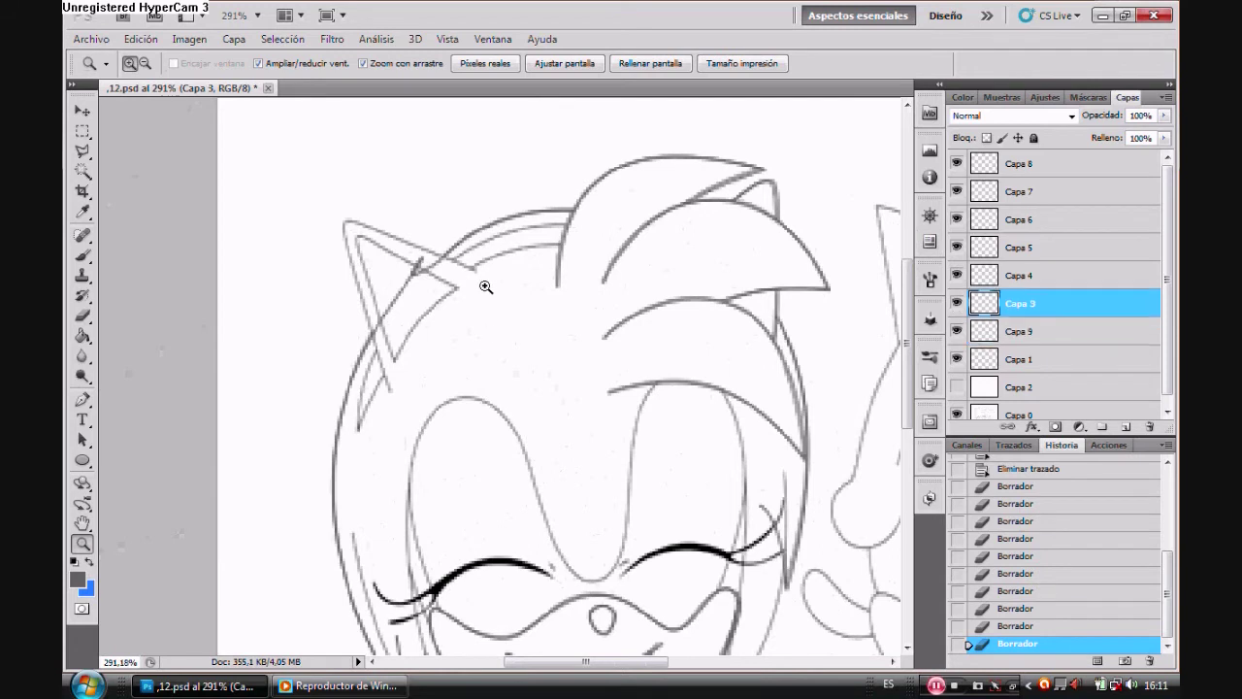
- Start a pen path on Capa 3 at the lower end of the left-hand hedgehog's outer ear outline
drag(408, 210, 430, 203)
click(83, 399)
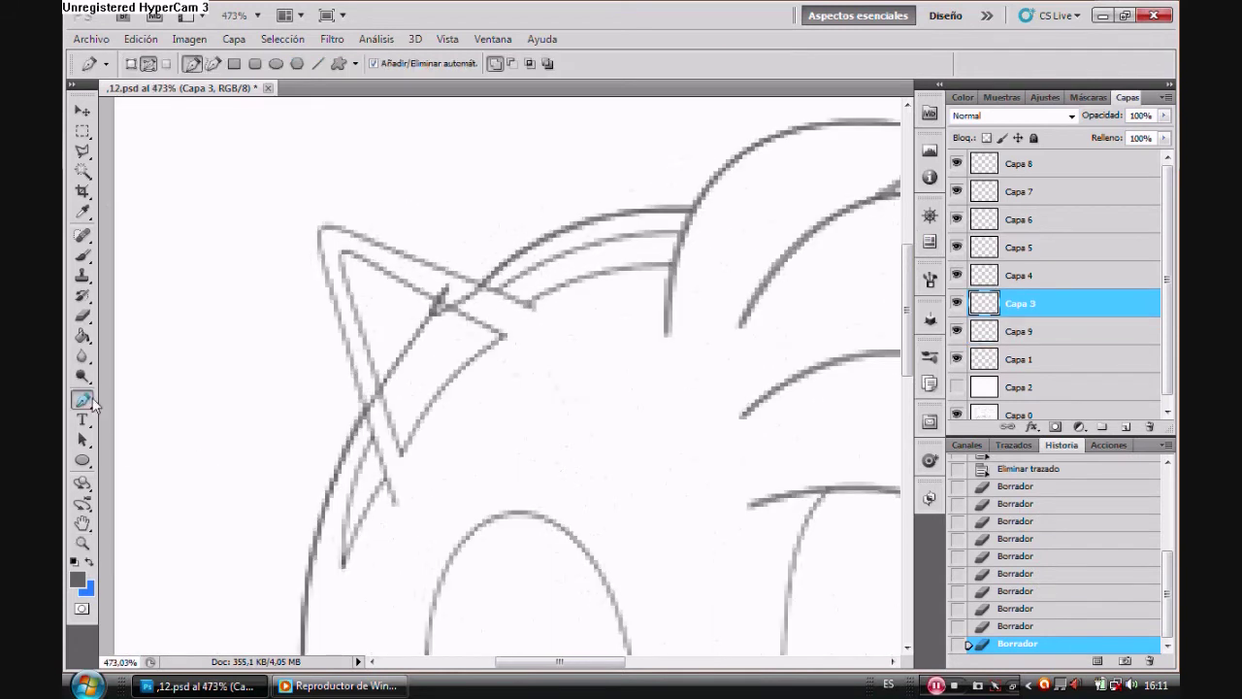
click(394, 503)
click(322, 226)
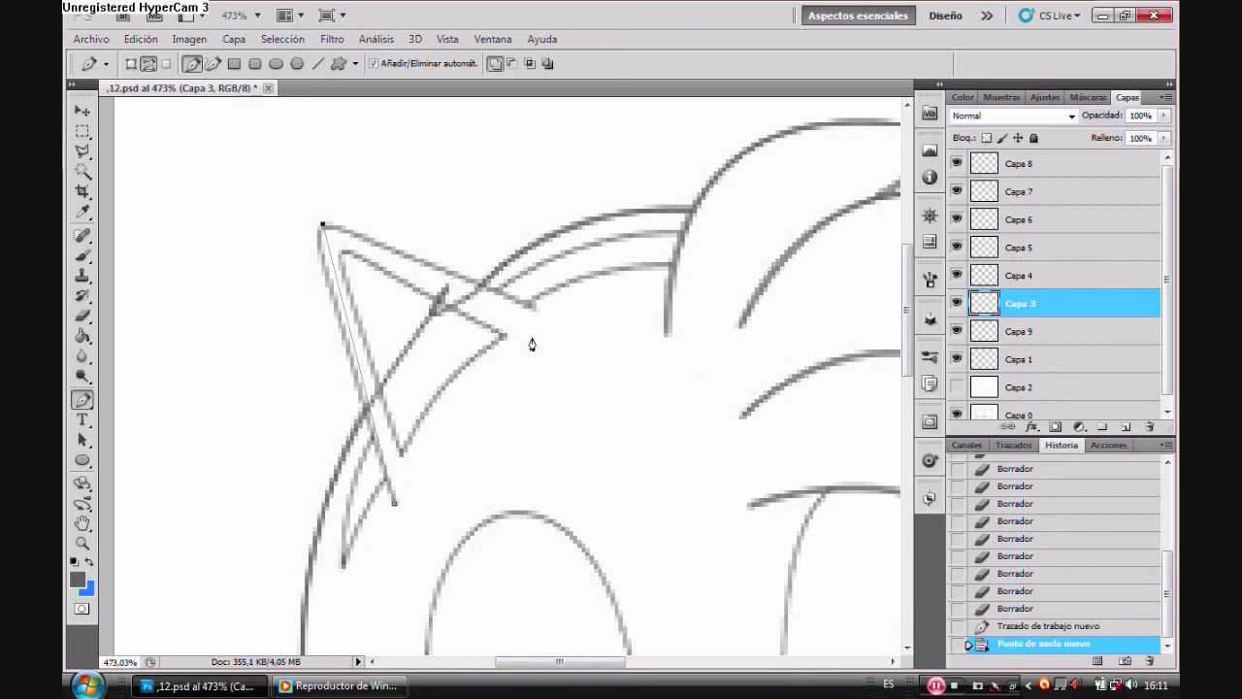
click(990, 627)
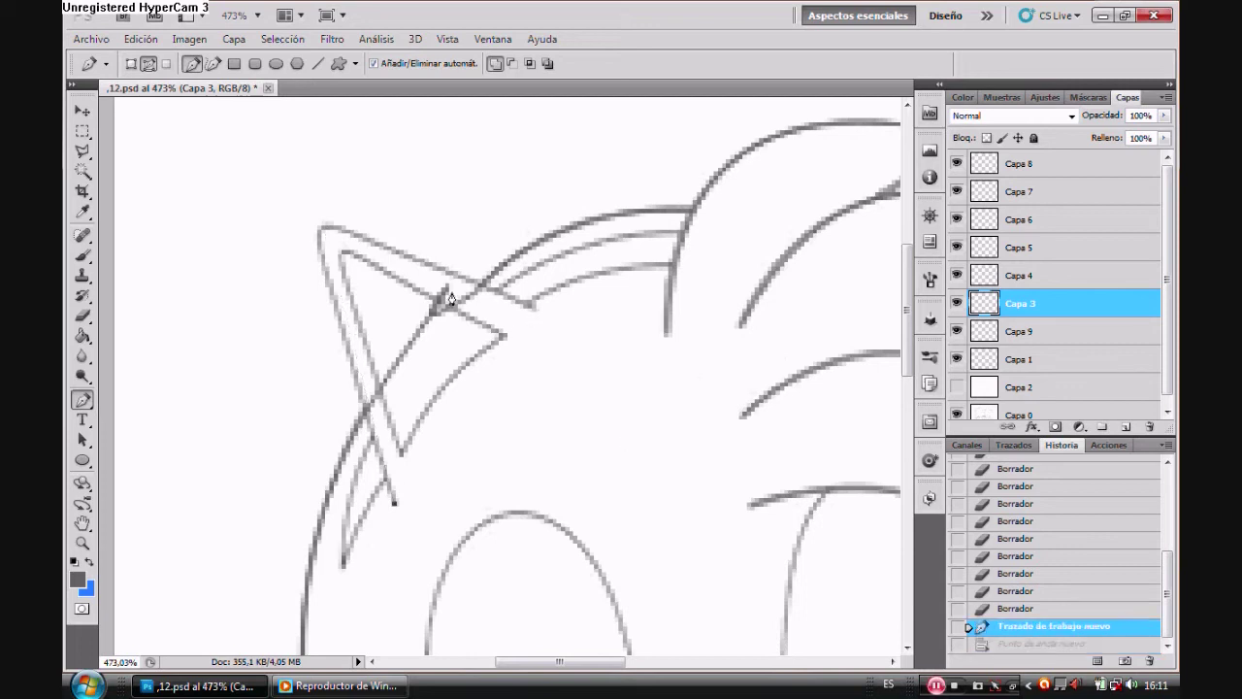
drag(340, 225, 415, 262)
drag(268, 191, 267, 190)
click(534, 308)
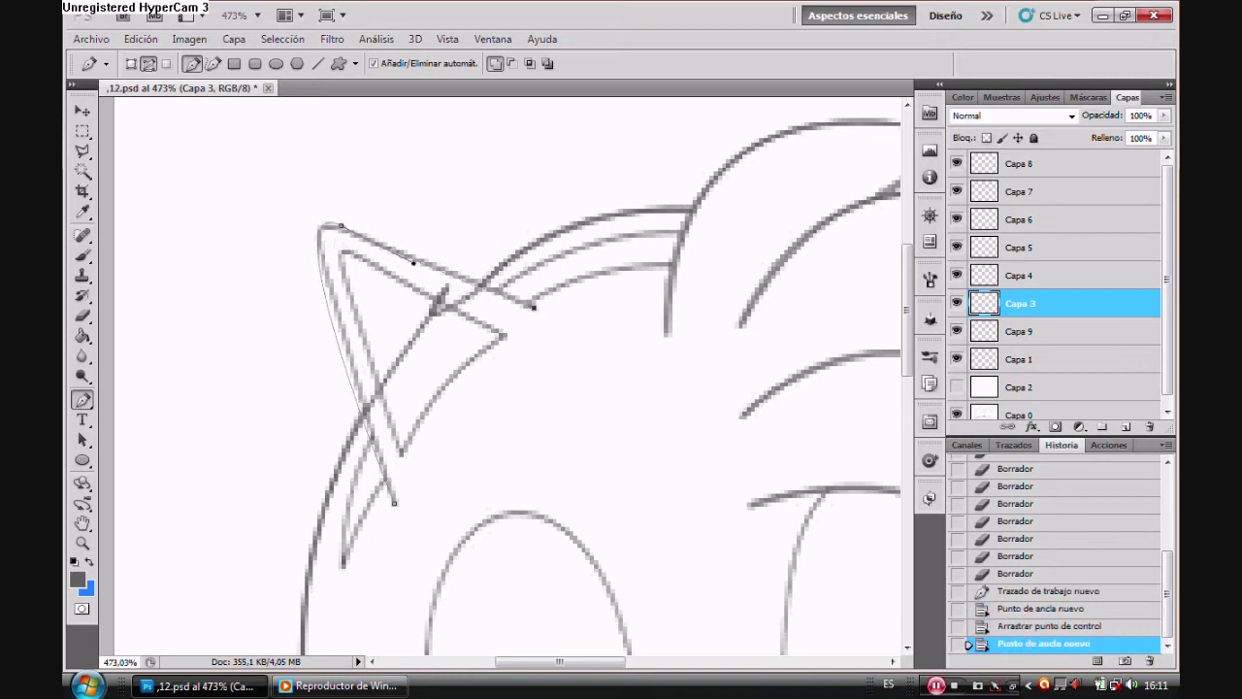
drag(415, 263, 421, 266)
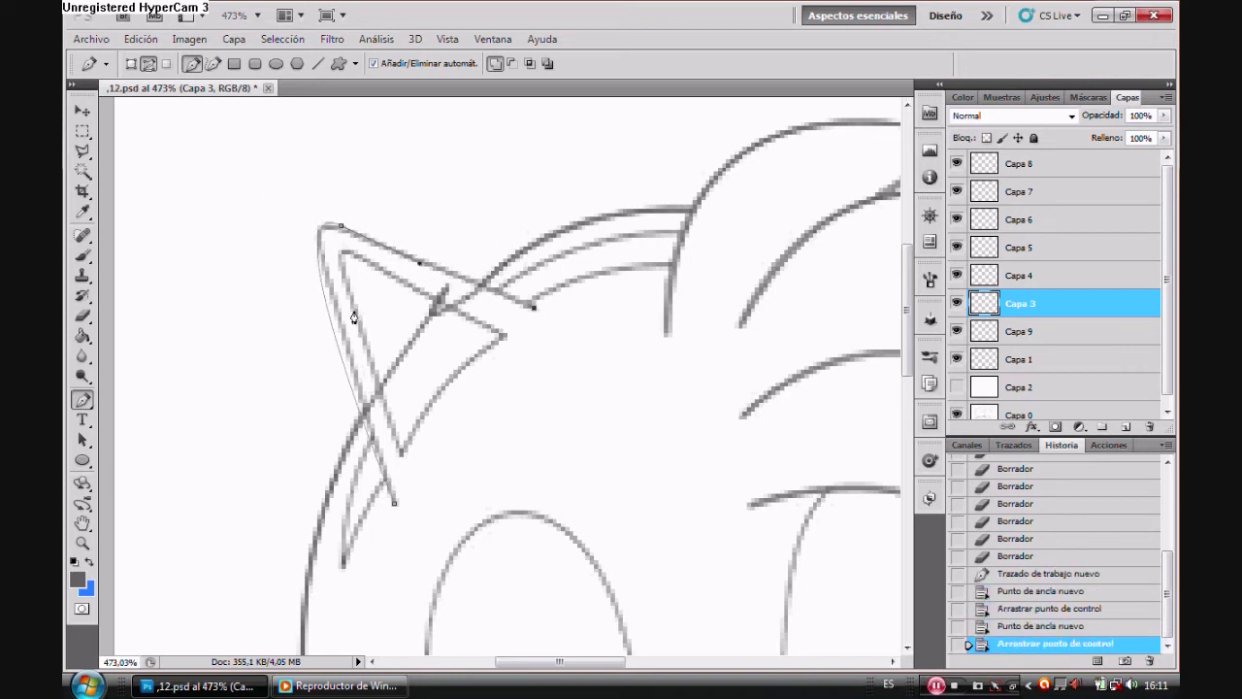
ctrl+click(340, 226)
drag(267, 191, 272, 199)
drag(340, 229, 335, 227)
click(1003, 540)
- Run the path over the ear tip to its inner base, add an anchor point on each side, and delete the tip anchor to curve it
click(322, 224)
click(533, 306)
click(435, 268)
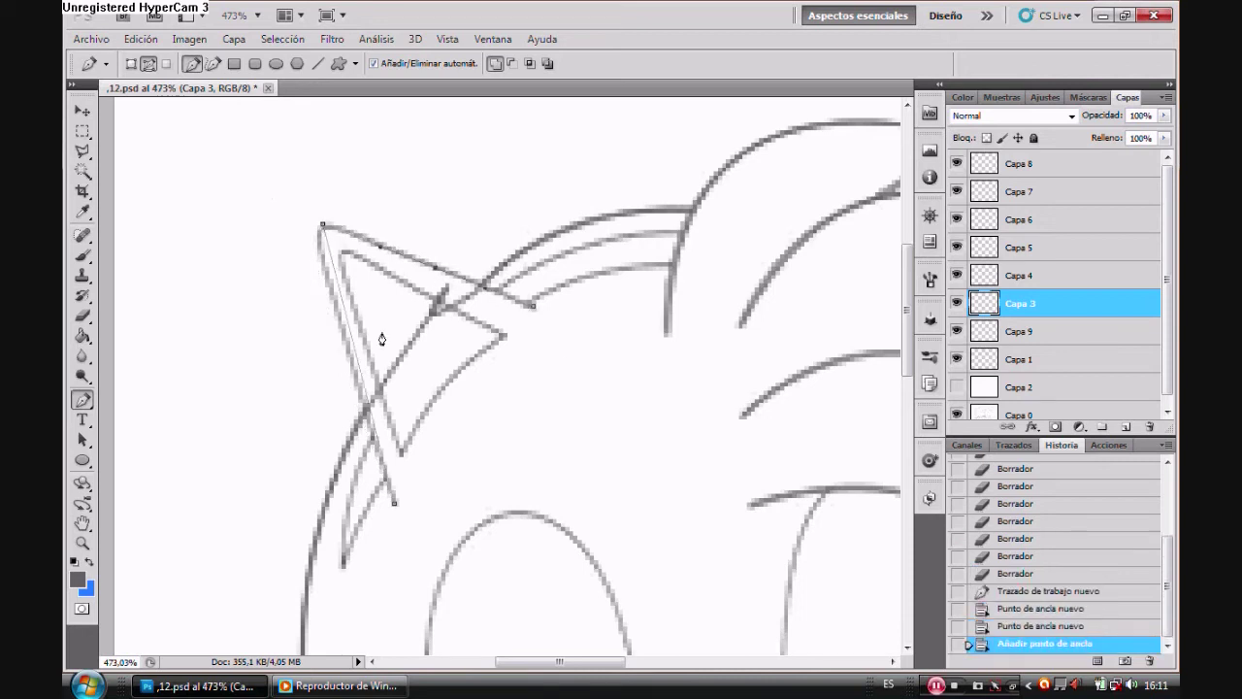
click(358, 357)
drag(358, 357, 349, 356)
click(322, 224)
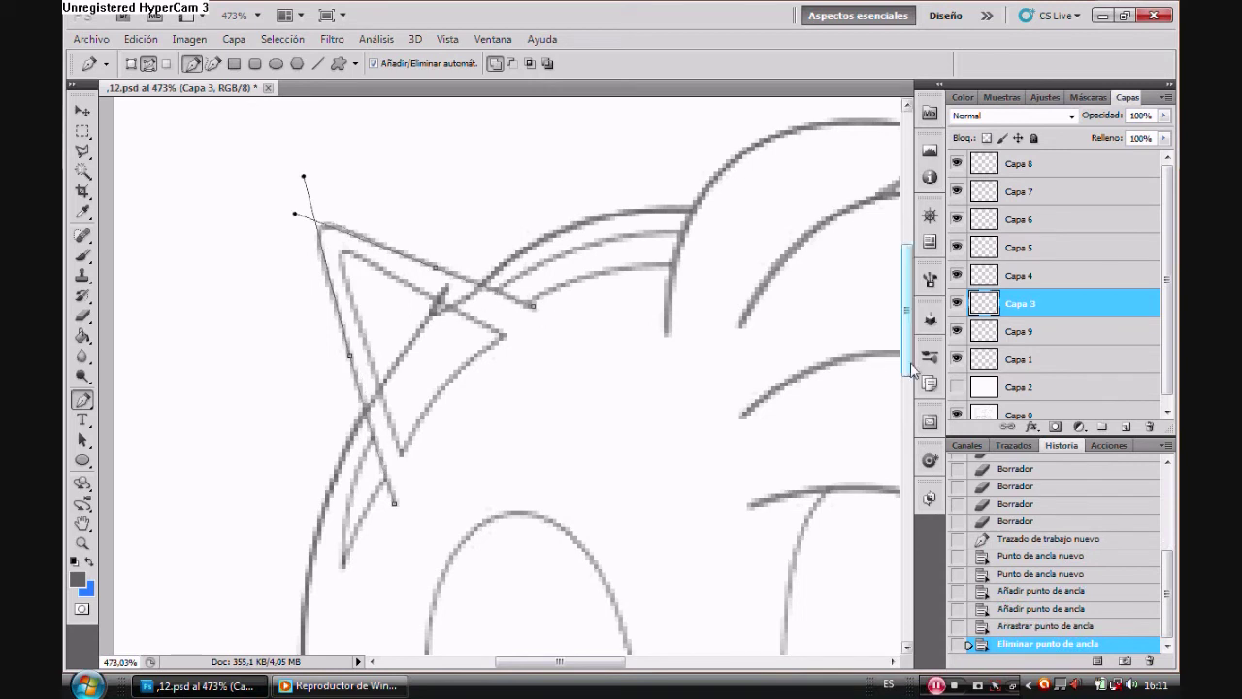
- Adjust the ear path's tip handles and anchor points to follow the sketch, toggling layer Capa 2 to check the curve
click(957, 388)
click(957, 389)
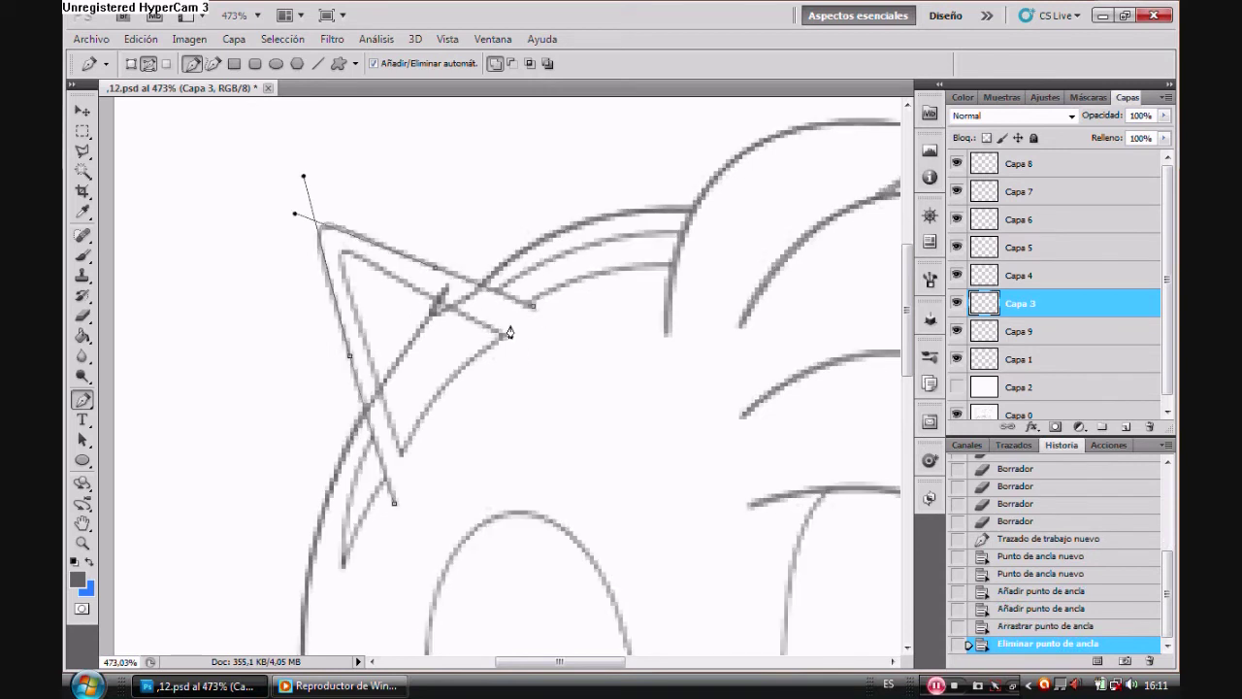
click(957, 388)
drag(304, 178, 300, 214)
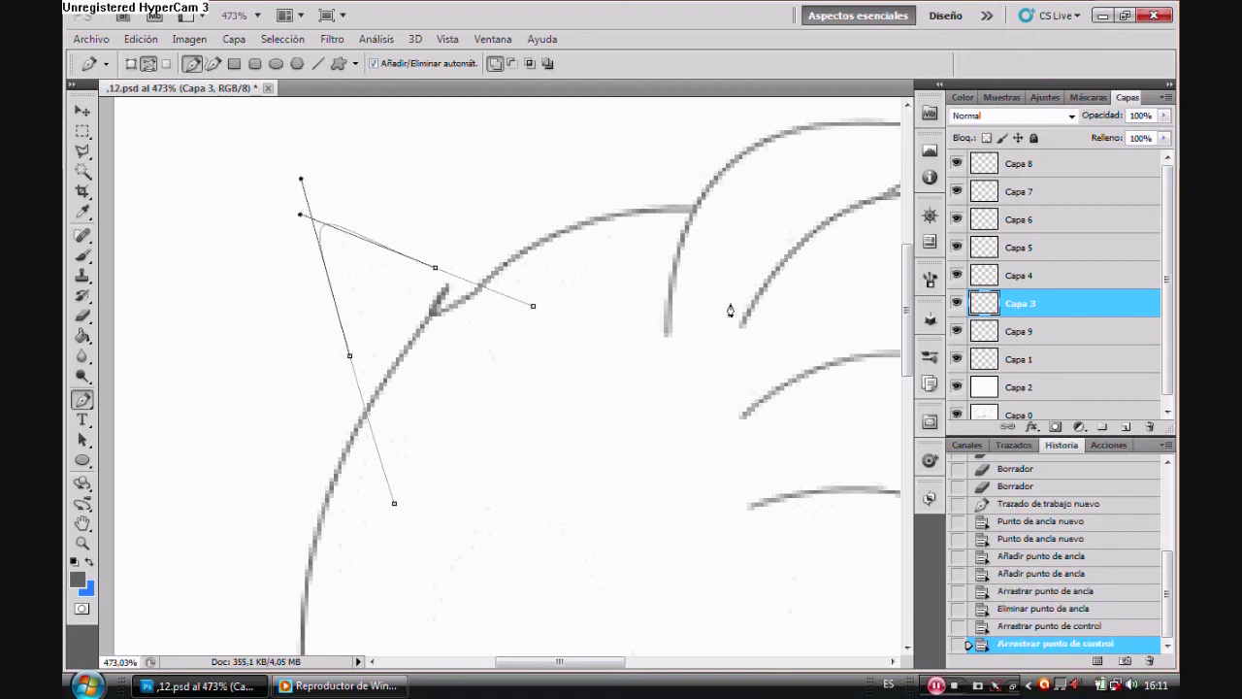
click(956, 388)
drag(350, 356, 356, 380)
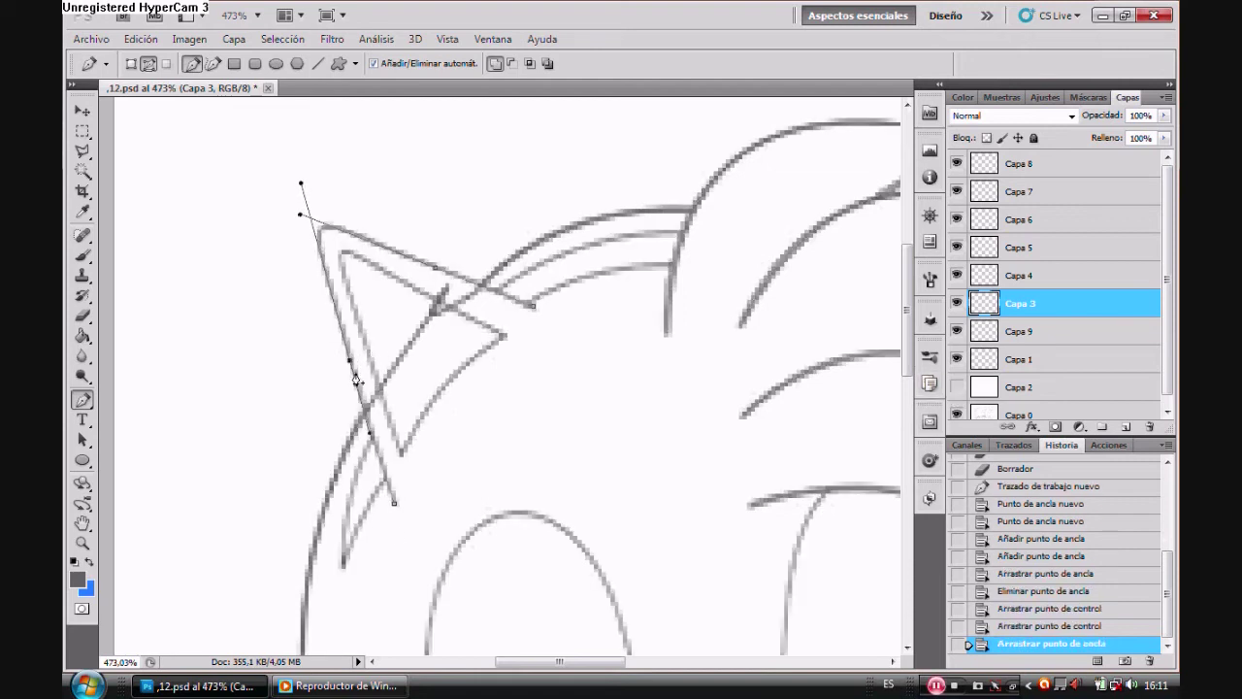
drag(395, 504, 393, 503)
drag(434, 266, 435, 266)
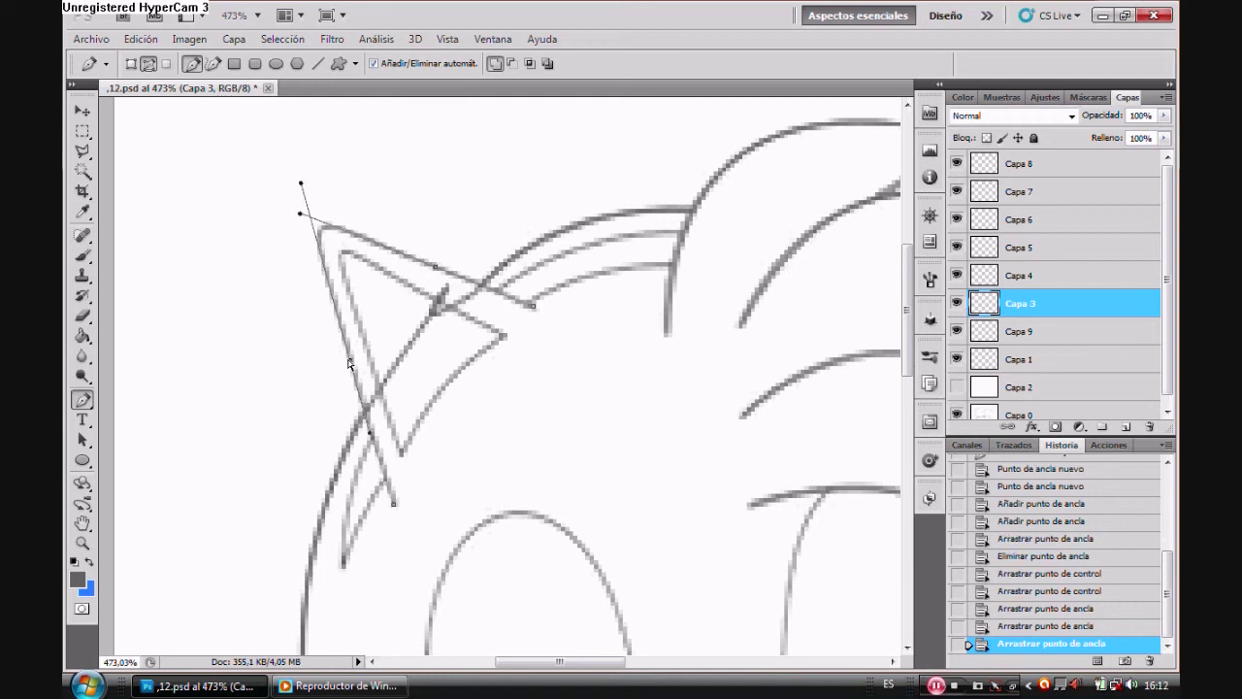
drag(347, 360, 348, 357)
- Stroke the outer ear path on Capa 3 and delete the path
right_click(567, 275)
click(635, 377)
key(Return)
right_click(547, 294)
click(585, 305)
- Show layer Capa 2 and erase the part of the head outline on Capa 9 that crosses inside the ear
click(957, 277)
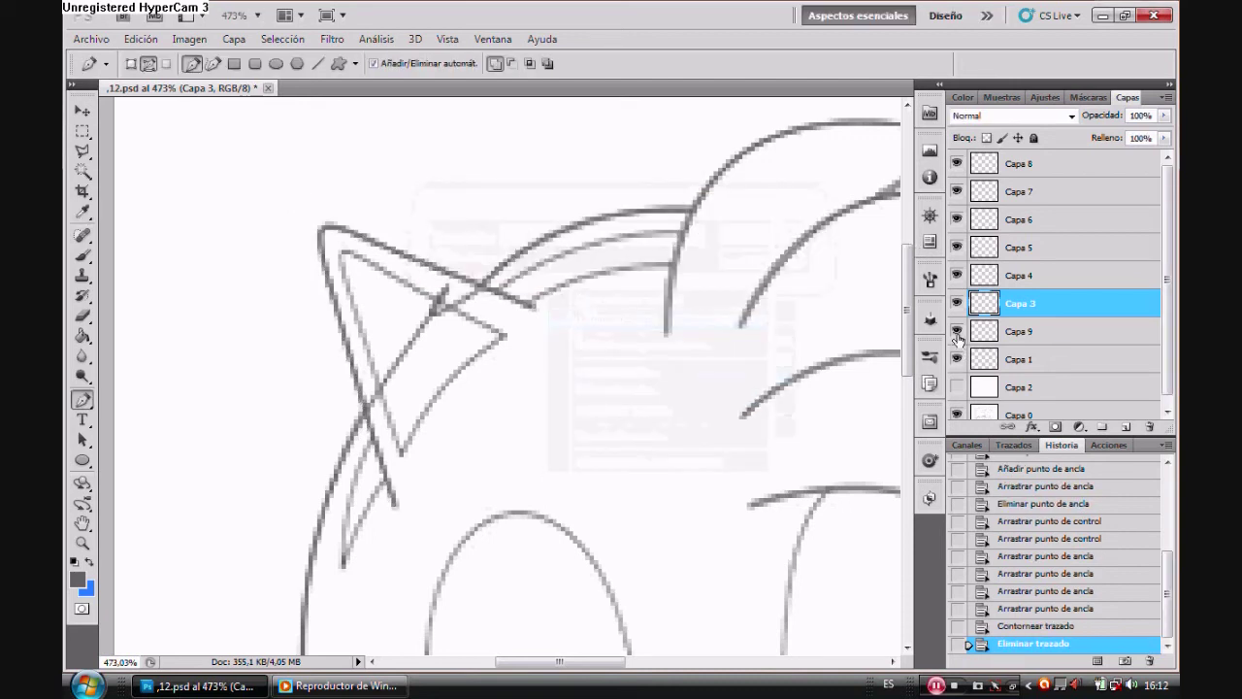
click(989, 331)
click(956, 387)
key(z)
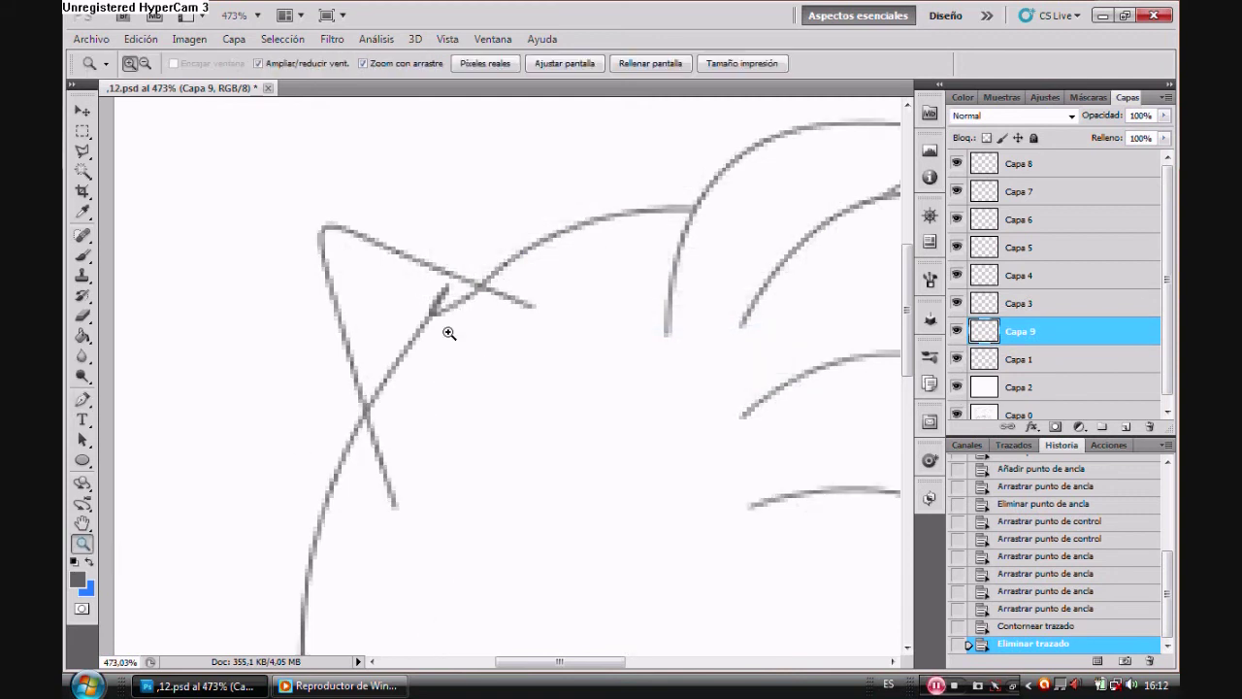
click(387, 338)
key(e)
mouse_move(453, 321)
mouse_down()
mouse_move(435, 258)
mouse_move(419, 302)
mouse_move(463, 288)
mouse_move(388, 429)
mouse_move(355, 416)
mouse_move(351, 468)
mouse_move(333, 499)
mouse_move(325, 468)
mouse_up()
mouse_move(467, 292)
mouse_down()
mouse_move(502, 243)
mouse_move(536, 264)
mouse_move(545, 246)
mouse_move(513, 231)
mouse_up()
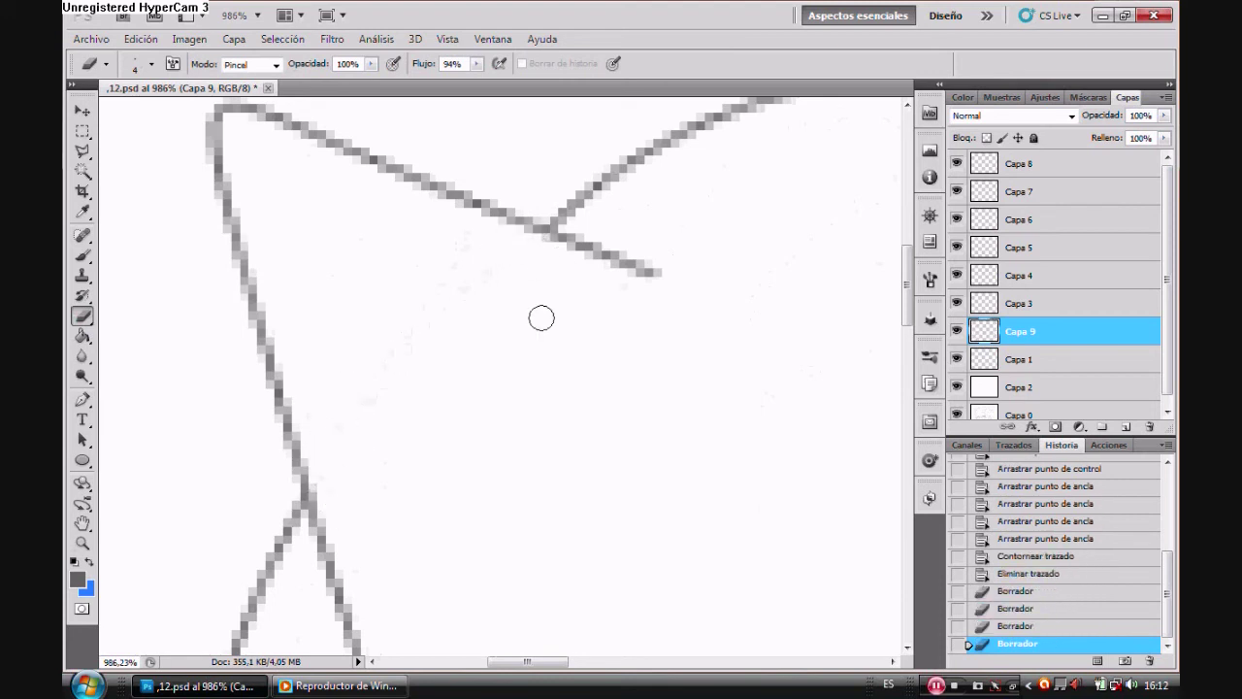
click(84, 545)
drag(557, 383, 363, 388)
drag(636, 399, 696, 366)
- Hide layer Capa 2 and merge layers Capa 1, Capa 9, Capa 3, Capa 4, Capa 5 and Capa 6
click(957, 386)
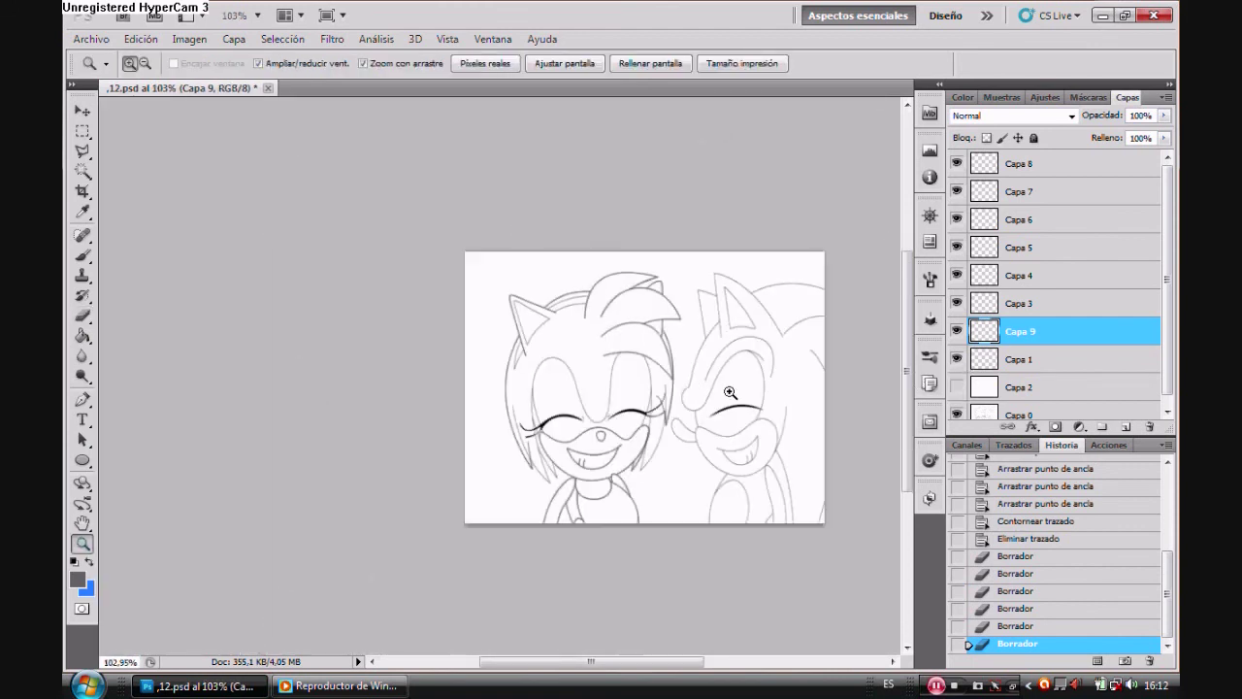
scroll(727, 390, up, 1)
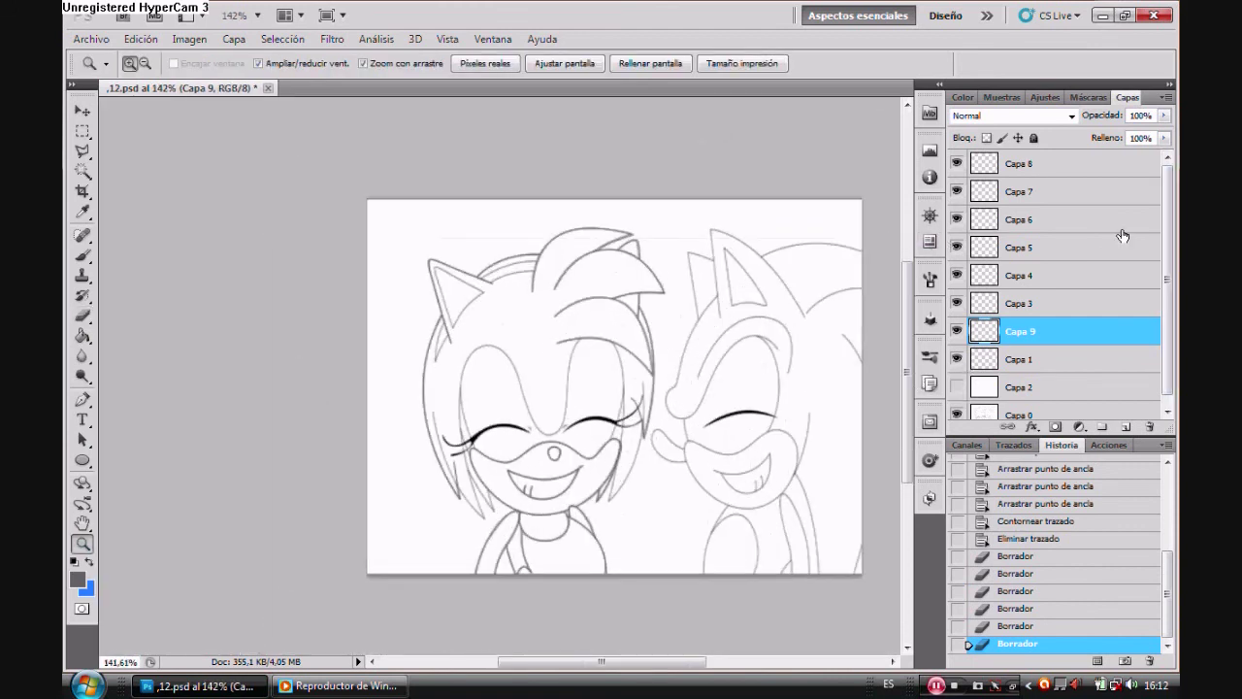
shift+click(1009, 363)
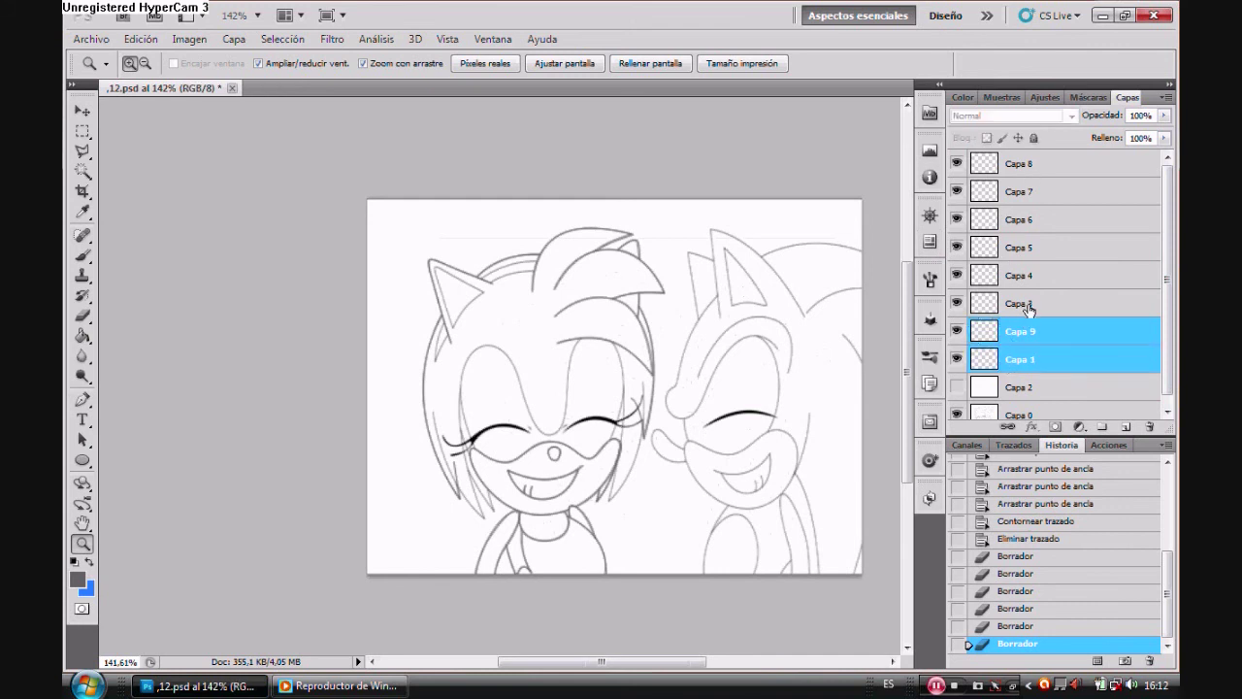
shift+click(1025, 307)
shift+click(1026, 279)
shift+click(1031, 249)
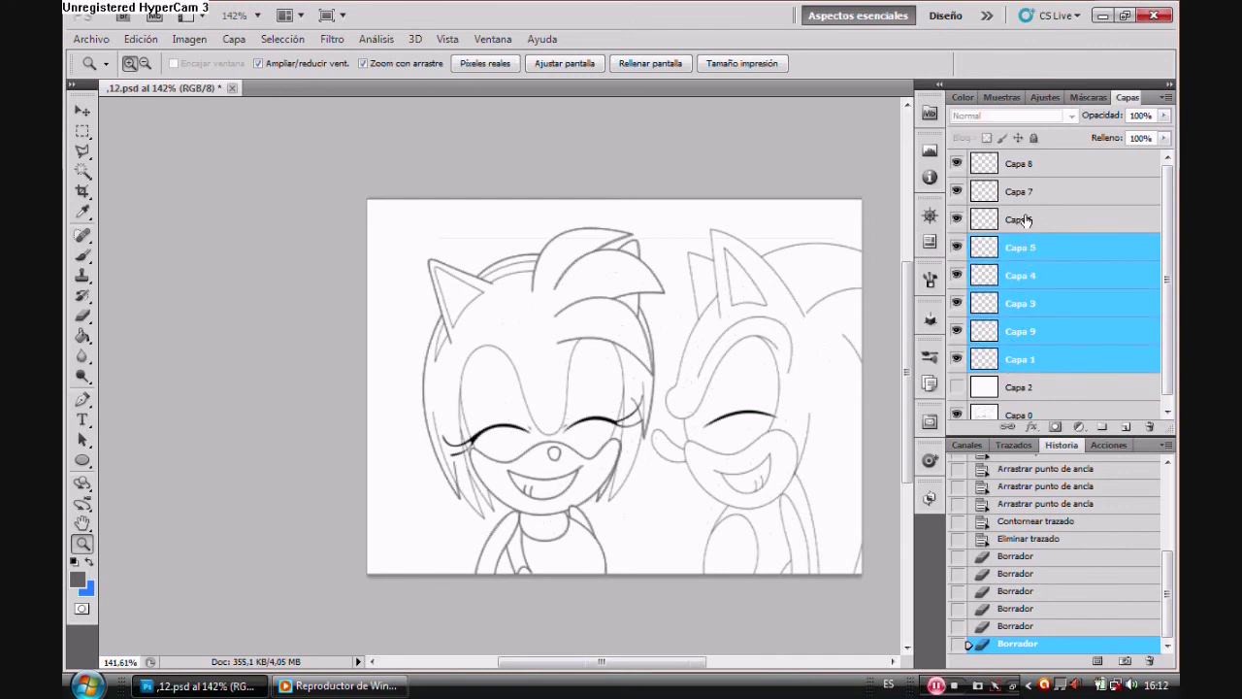
shift+click(1026, 222)
right_click(1024, 222)
click(851, 596)
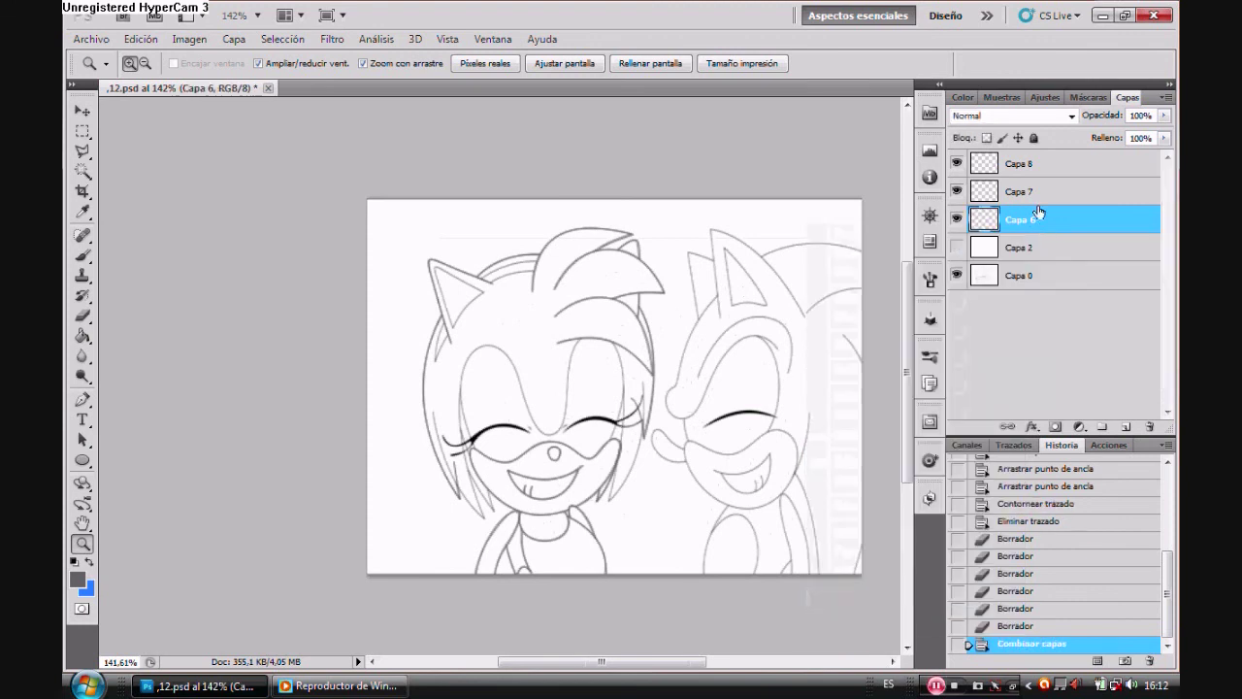
- Merge layers Capa 6, Capa 7 and Capa 8 into one line art layer
ctrl+click(1034, 167)
ctrl+click(1029, 191)
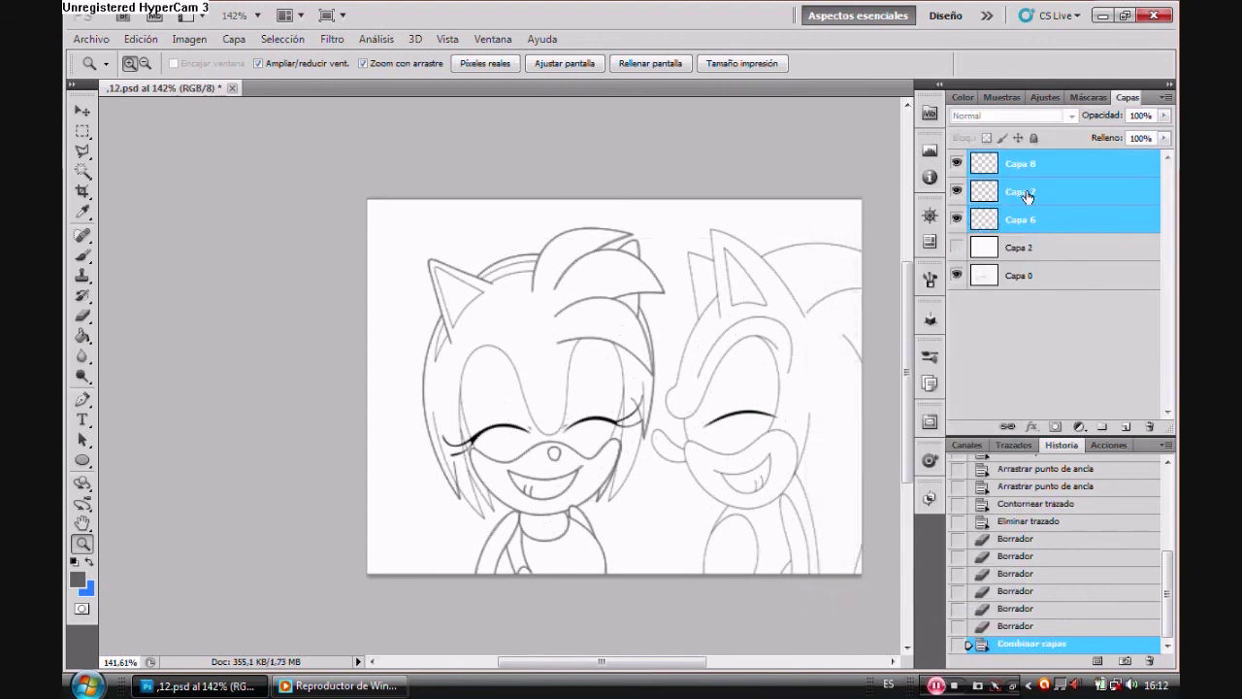
right_click(1026, 193)
click(861, 567)
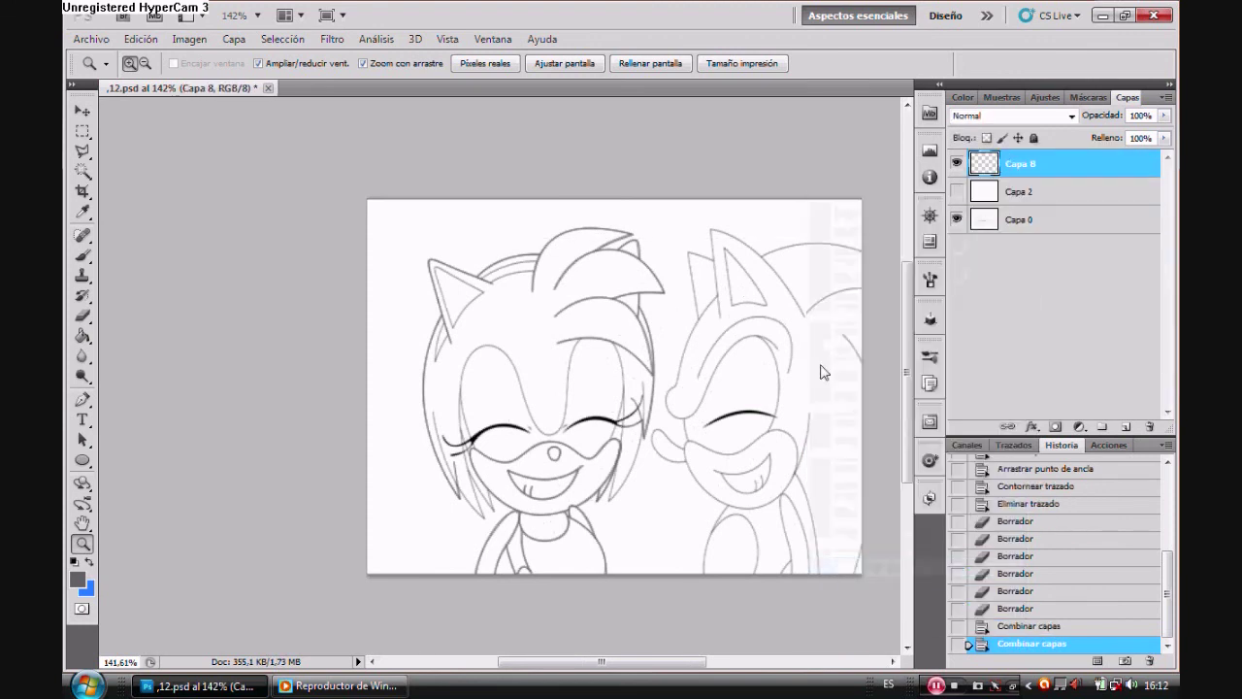
- Hide the merged layer Capa 8 and rename the sketch layer Capa 0 as B
drag(802, 388, 985, 188)
click(956, 165)
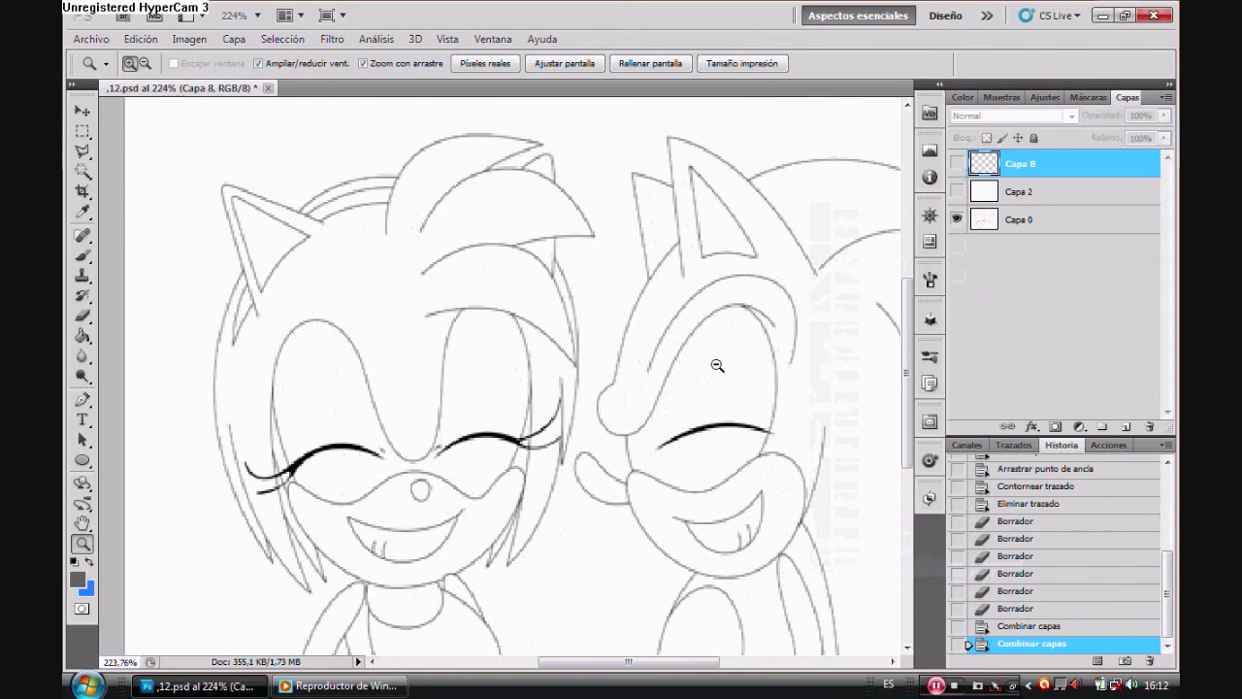
drag(762, 372, 717, 366)
double_click(1015, 221)
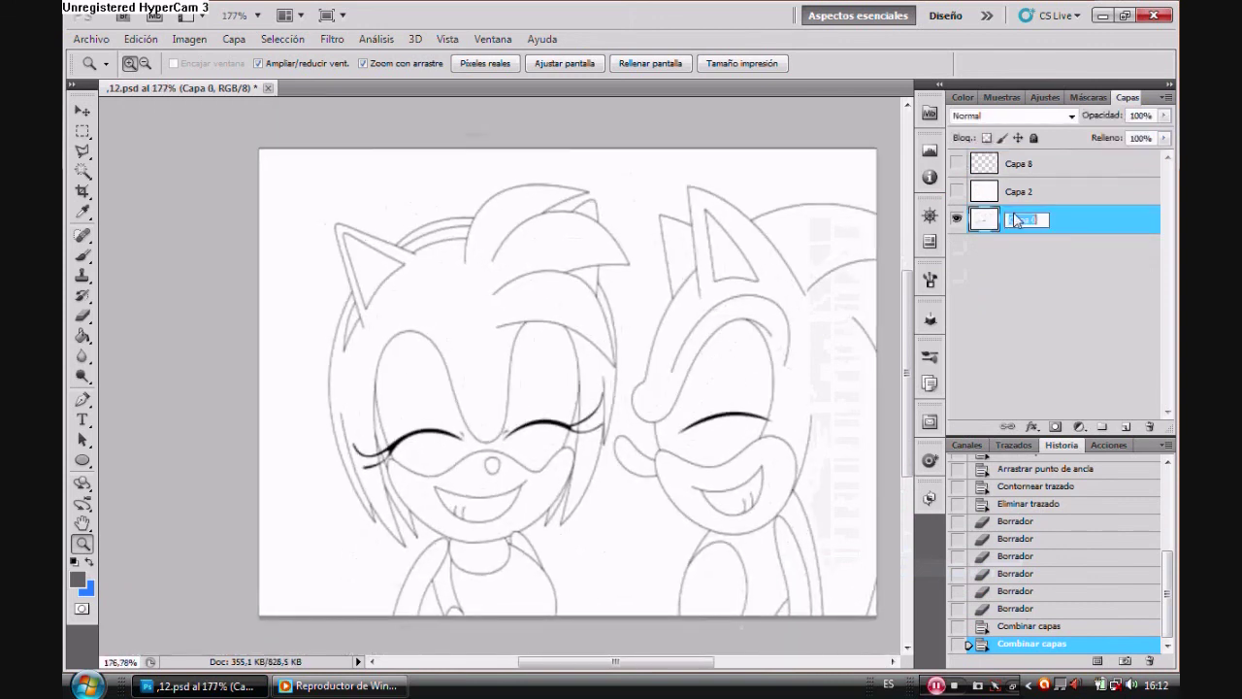
text(B)
key(Return)
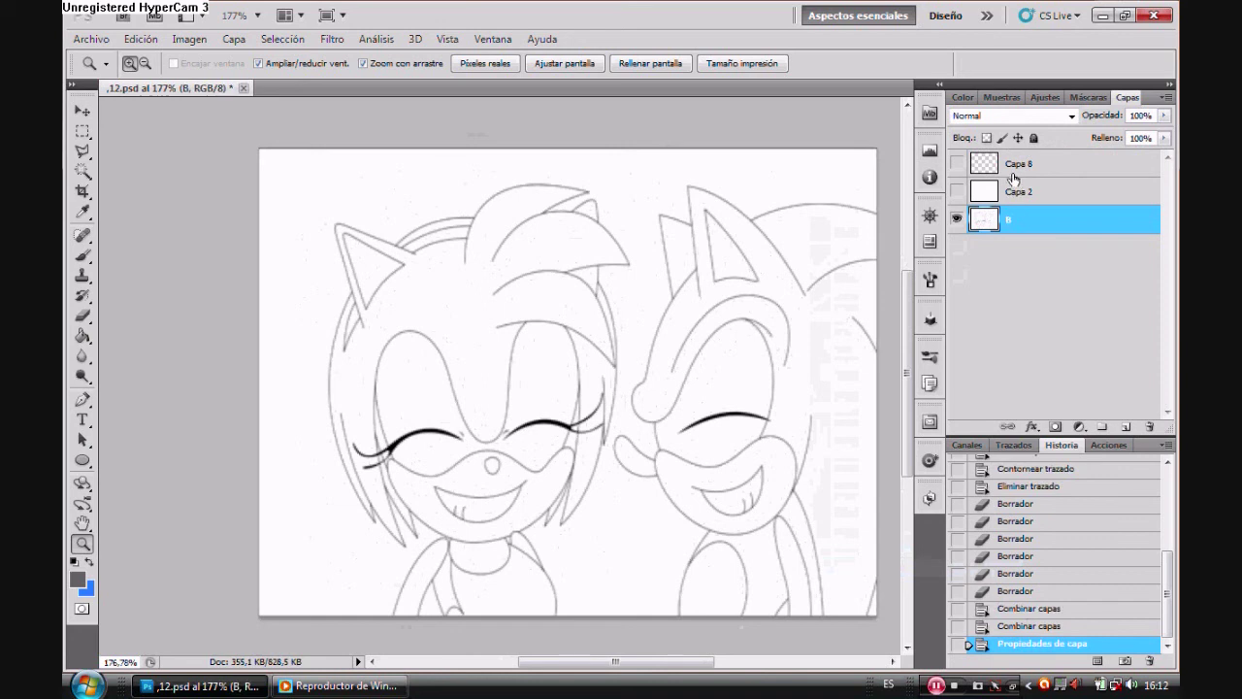
- Rename the merged layer Capa 8 as Lineart
double_click(1011, 165)
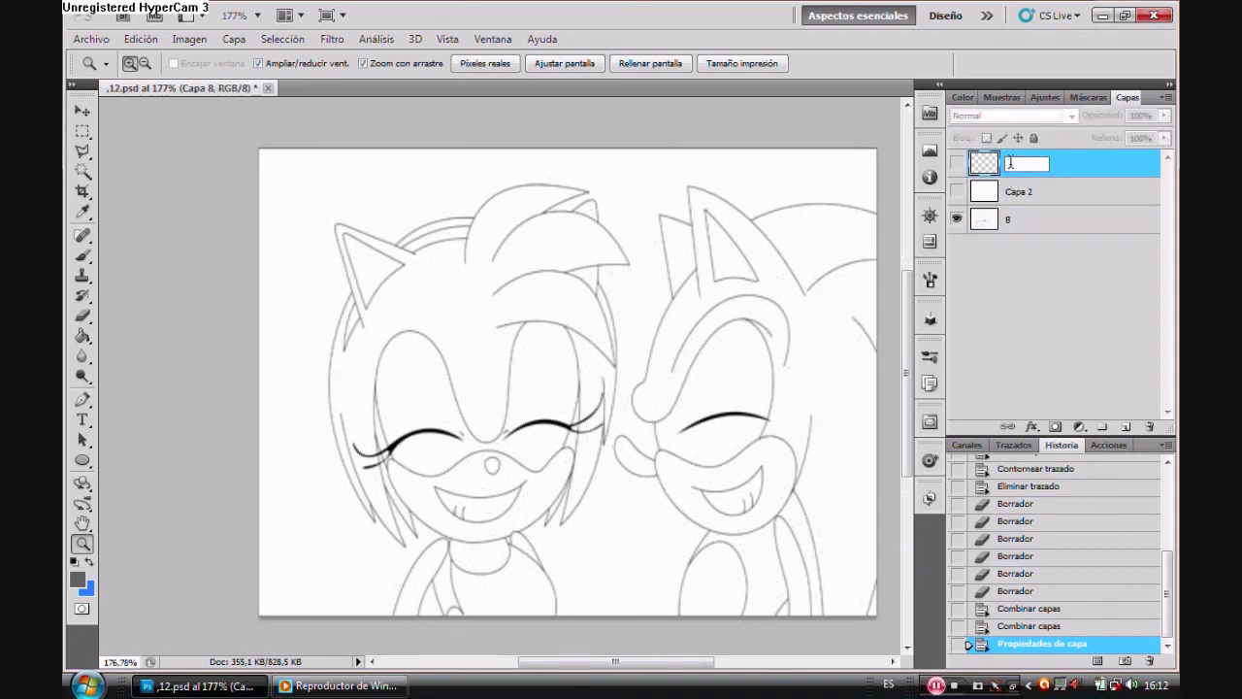
text(Lineart)
key(Return)
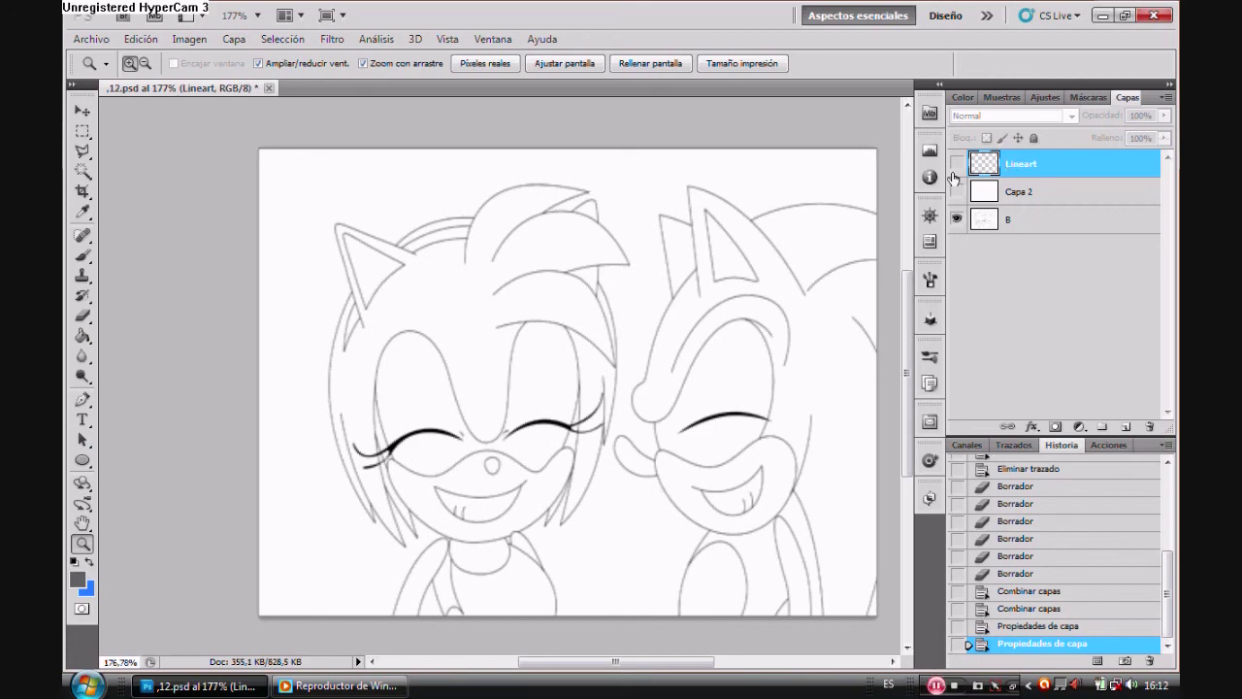